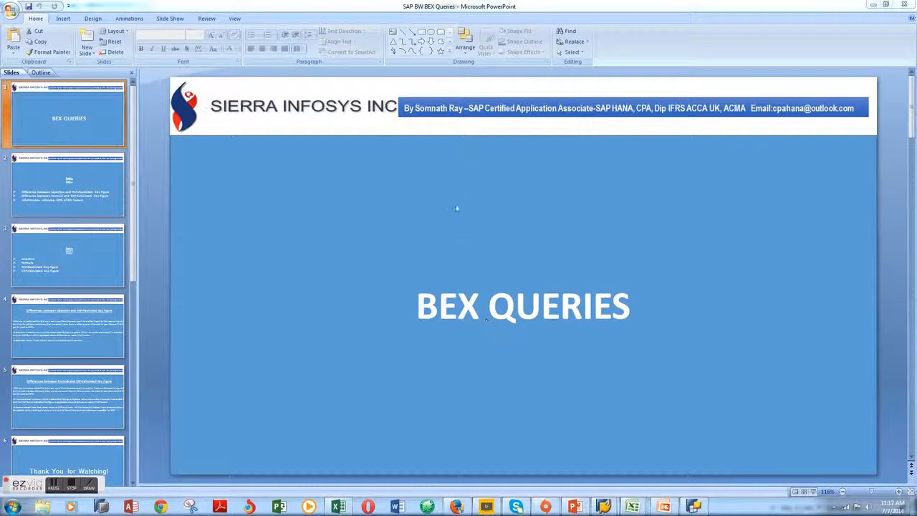
Show the Part 2 topics slide and the Part 1 topics slide of the BEX QUERIES presentation
click(78, 270)
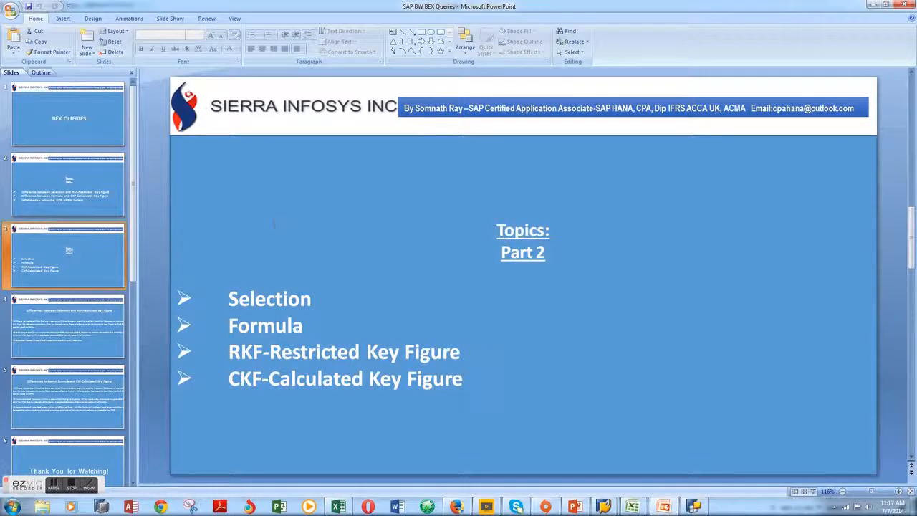
click(96, 174)
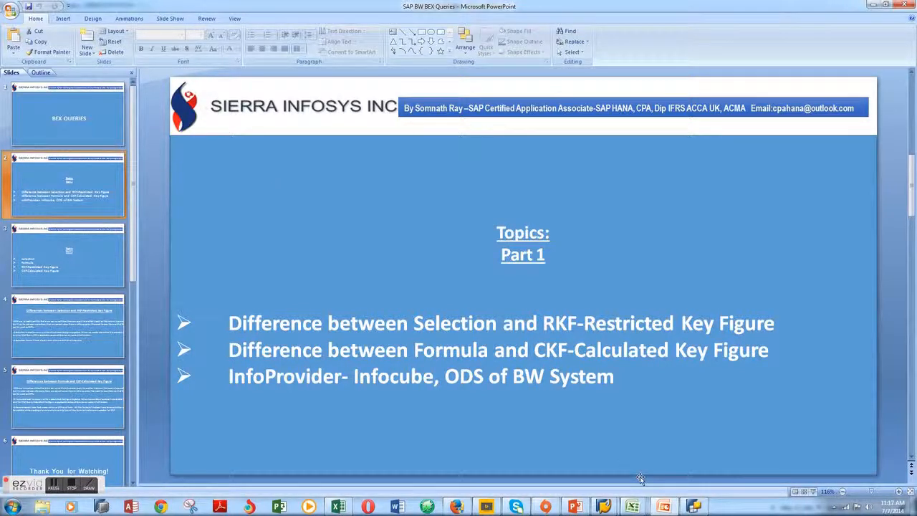
Switch to BEx Query Designer and start a new query on the BW Assignment Info Cube Object, saving the changed restricted key figures
mouse_move(694, 507)
click(692, 465)
click(12, 16)
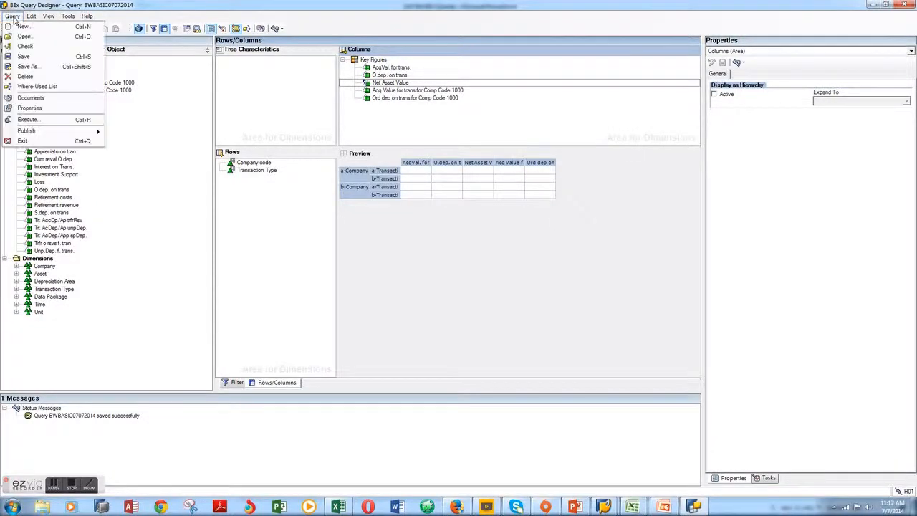
click(21, 31)
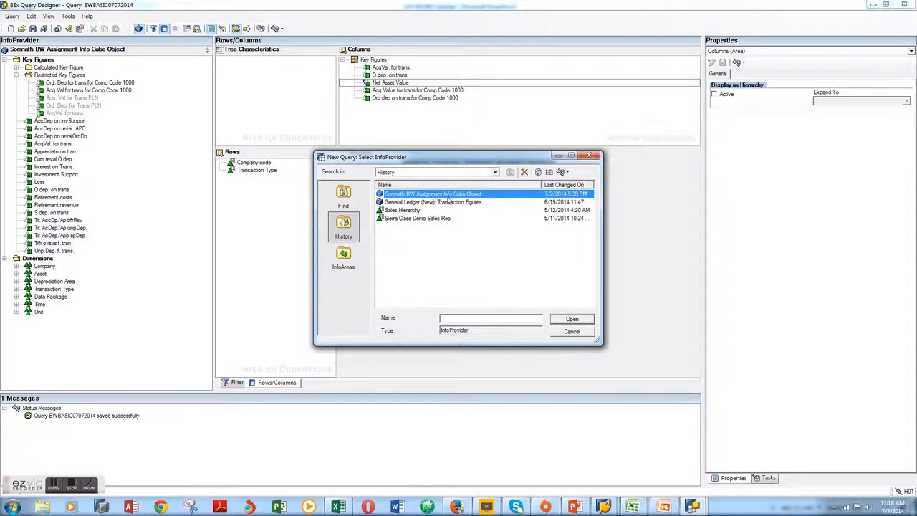
click(571, 327)
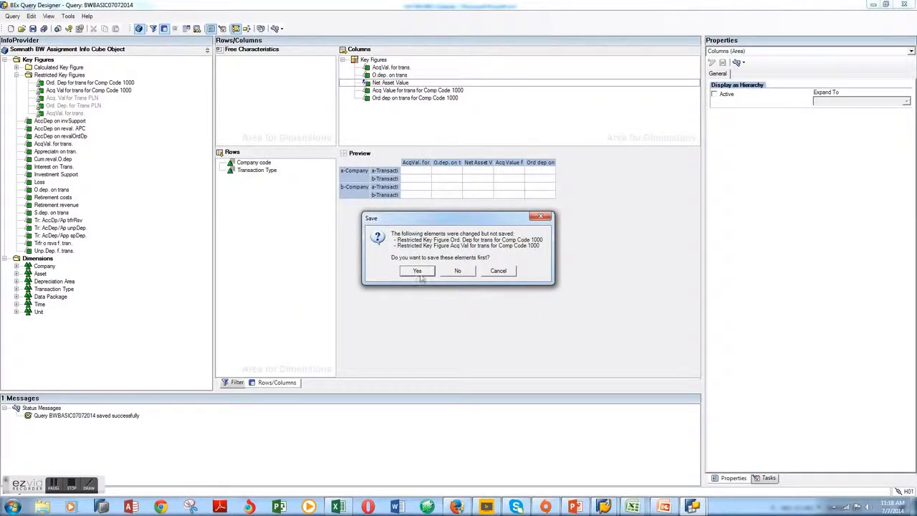
click(419, 271)
click(464, 279)
click(466, 279)
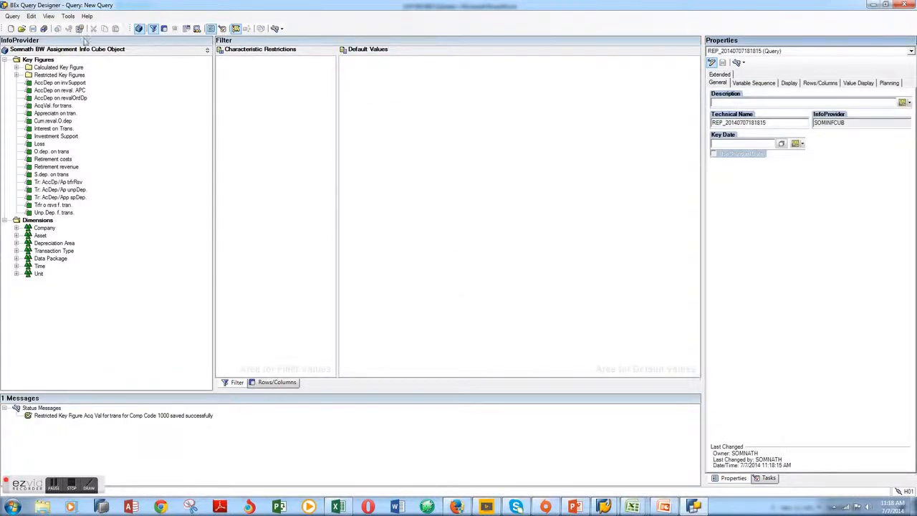
Add the Company code and Transaction Type characteristics to the rows of the new query
click(275, 381)
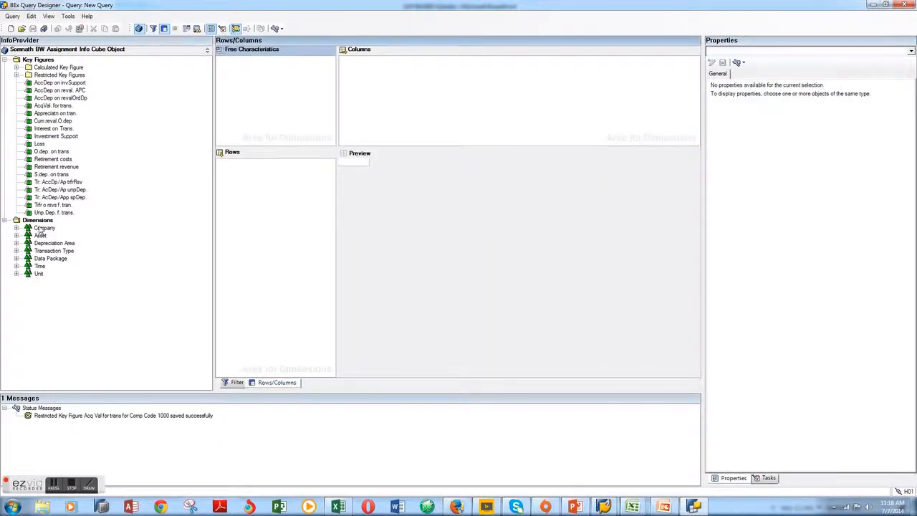
click(43, 228)
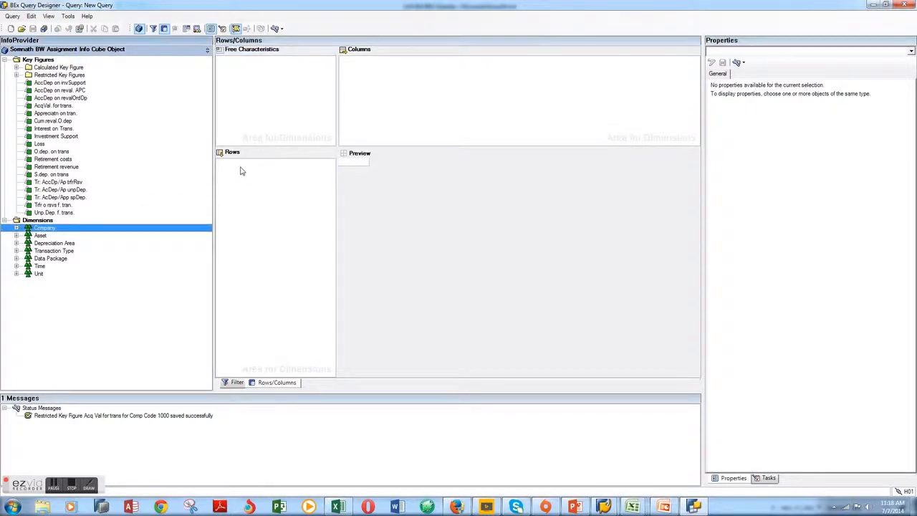
double_click(45, 228)
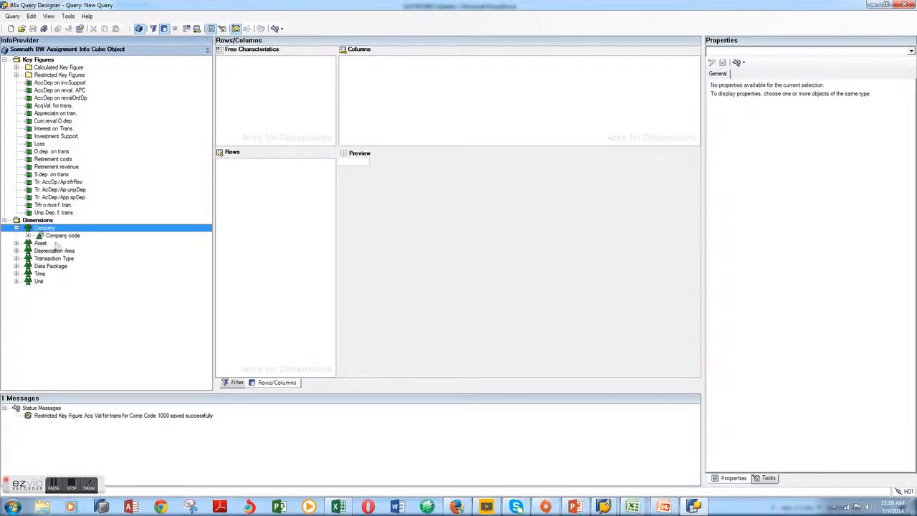
click(62, 236)
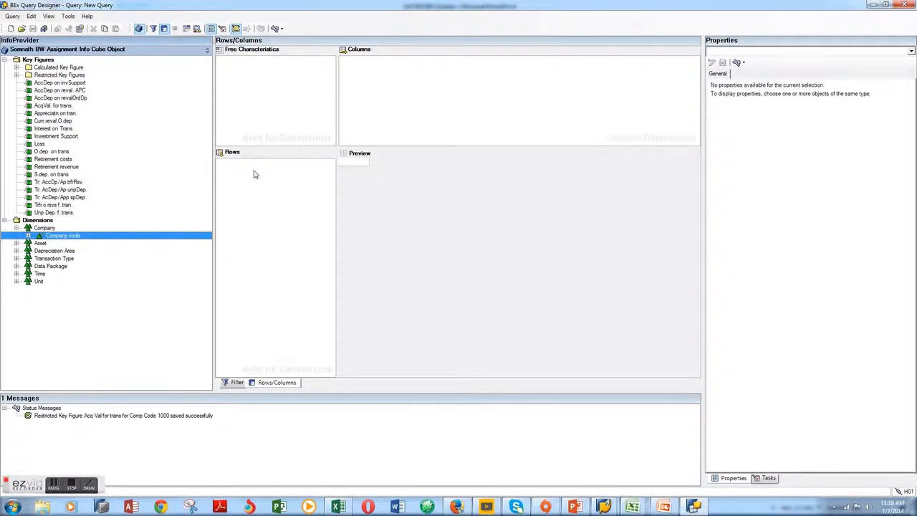
drag(90, 238, 252, 174)
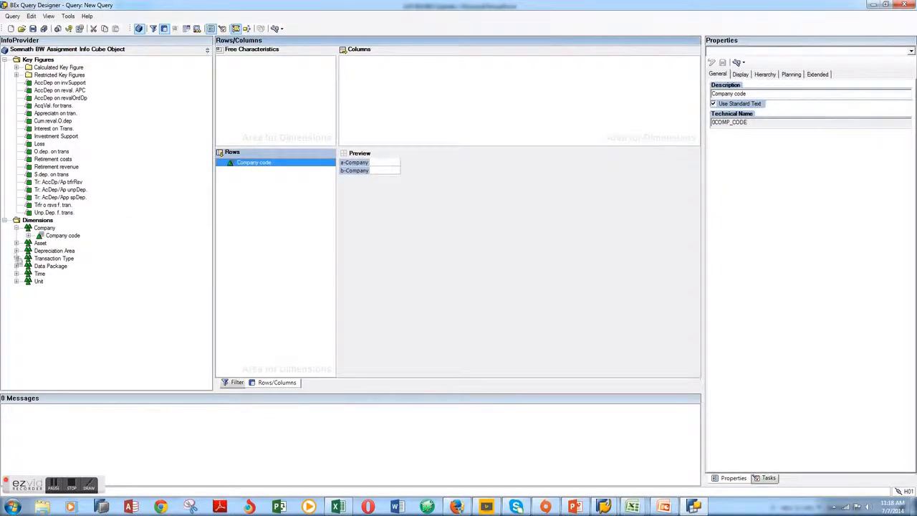
click(16, 258)
click(16, 258)
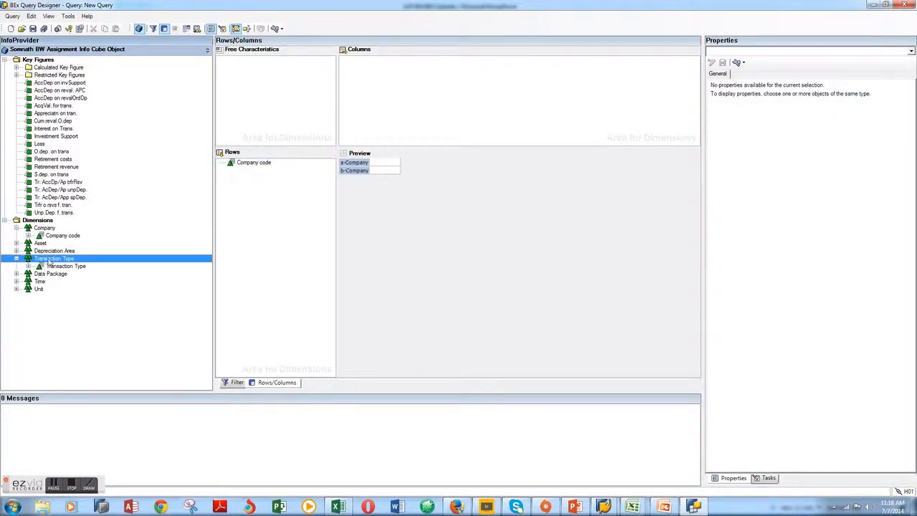
drag(52, 267, 258, 182)
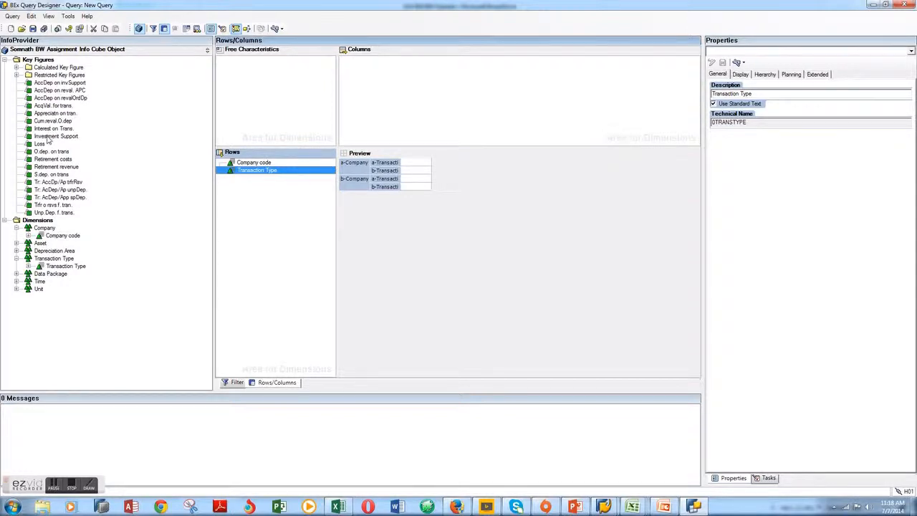
Add the key figures AcqVal. for trans. and O.dep. on trans to the query columns
drag(46, 106, 375, 63)
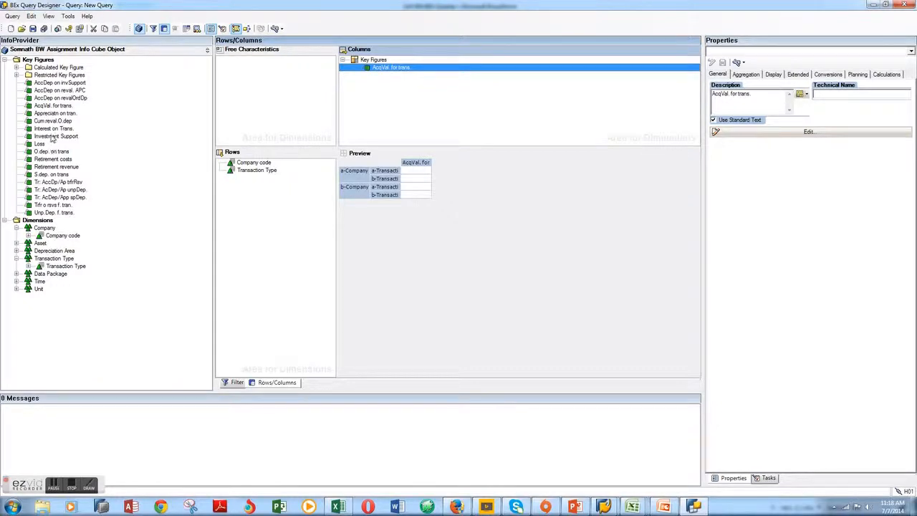
drag(51, 153, 394, 90)
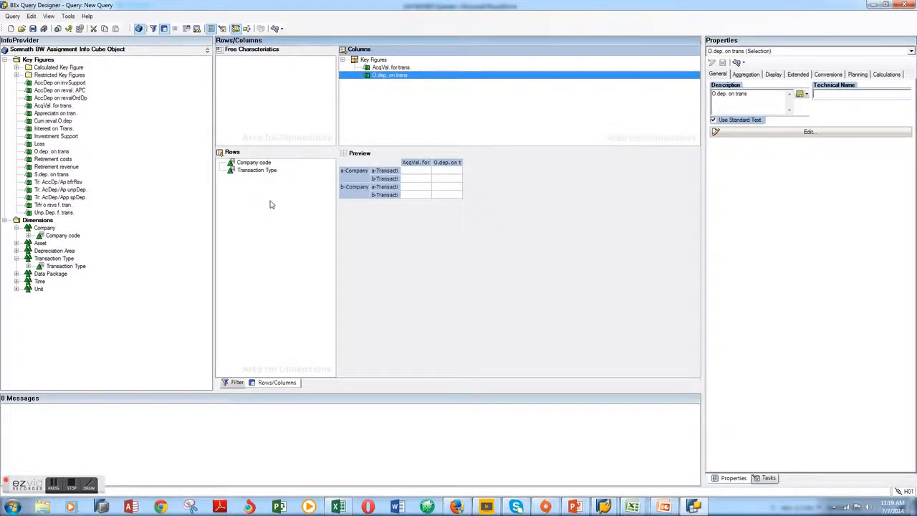
Save the query with the description SOMFIRSTQURY07072014 in the Test folder under Favorites, keeping the proposed technical name
click(32, 30)
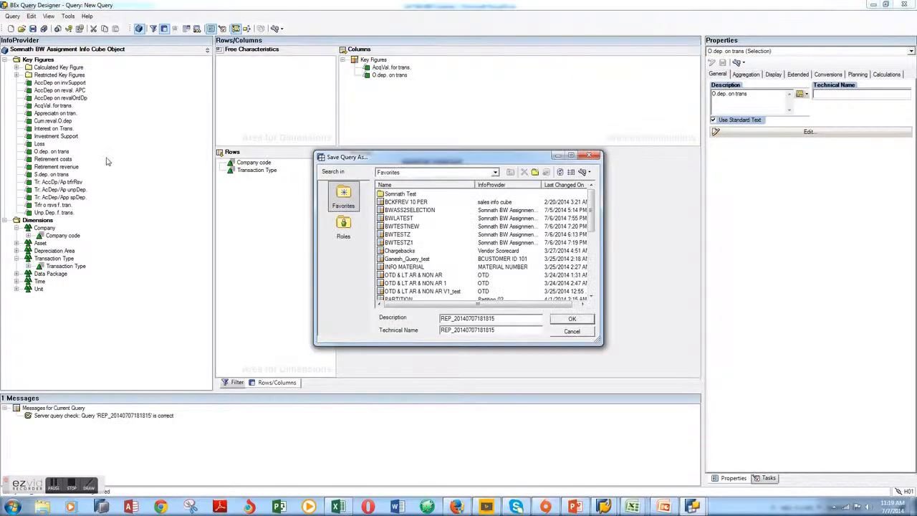
drag(496, 318, 401, 318)
key(BackSpace)
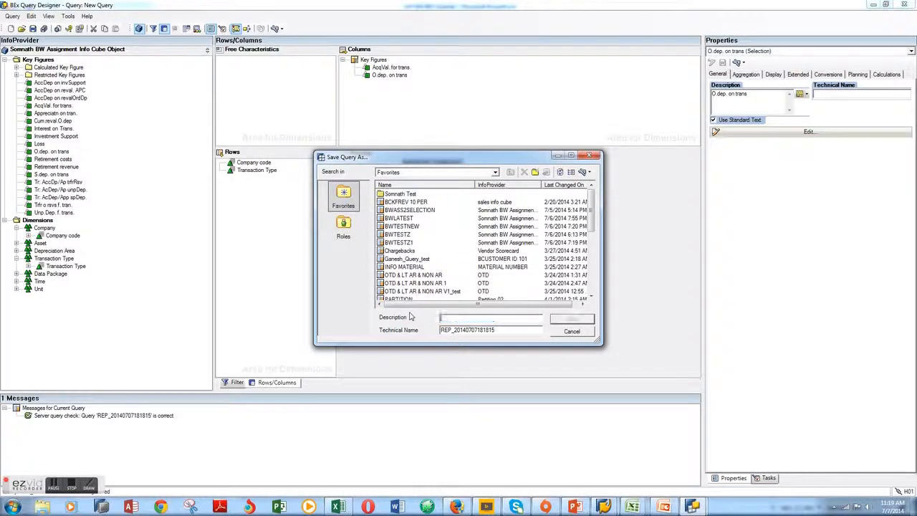
text(SOMFIRSTQURY)
click(393, 195)
double_click(393, 195)
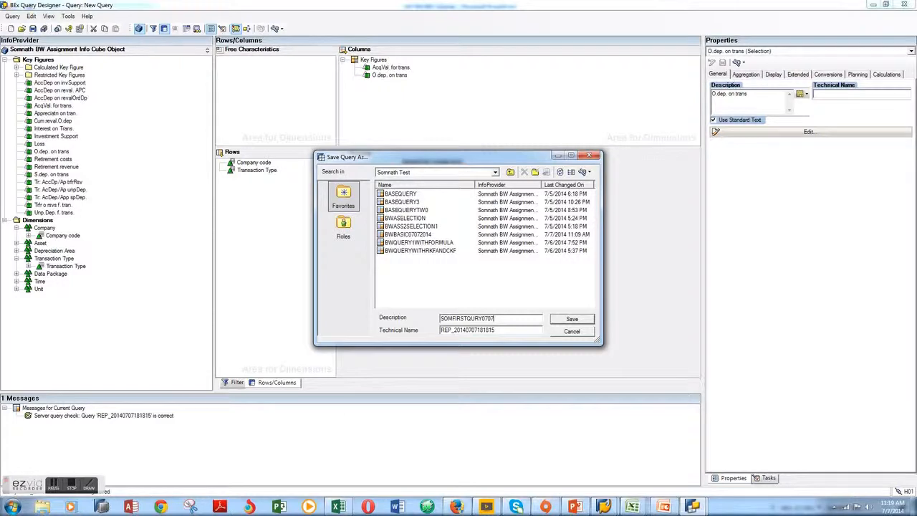
text(14)
click(566, 322)
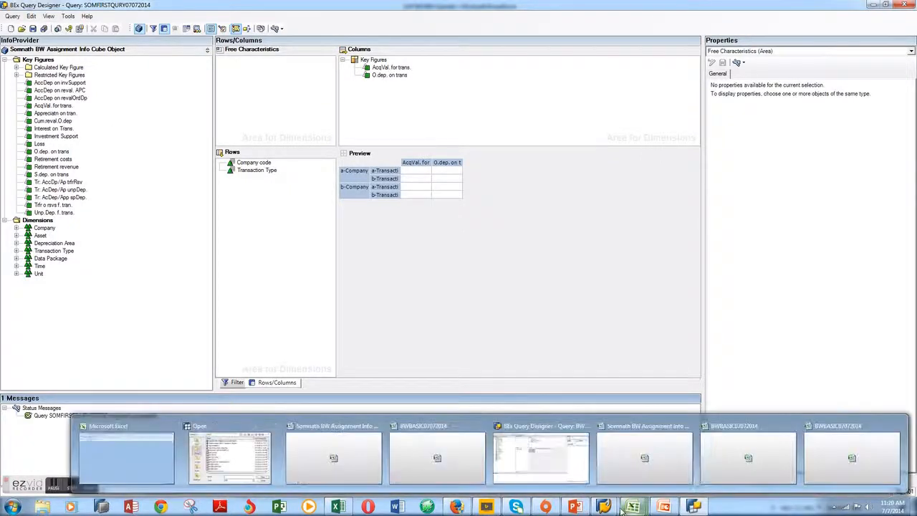
Switch to the BWBASIC07072014 workbook in Excel and open the query SOMFIRSTQURY07072014 with BEx Analyzer
mouse_move(634, 509)
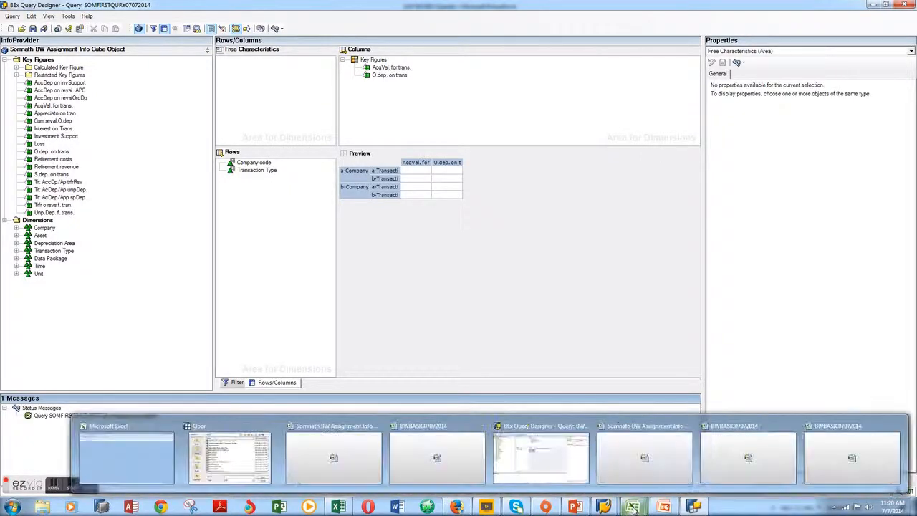
click(835, 466)
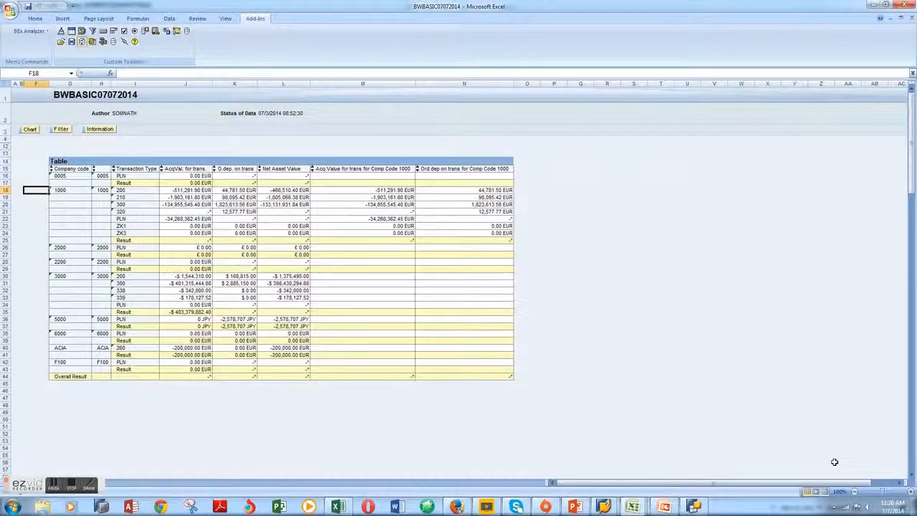
click(48, 33)
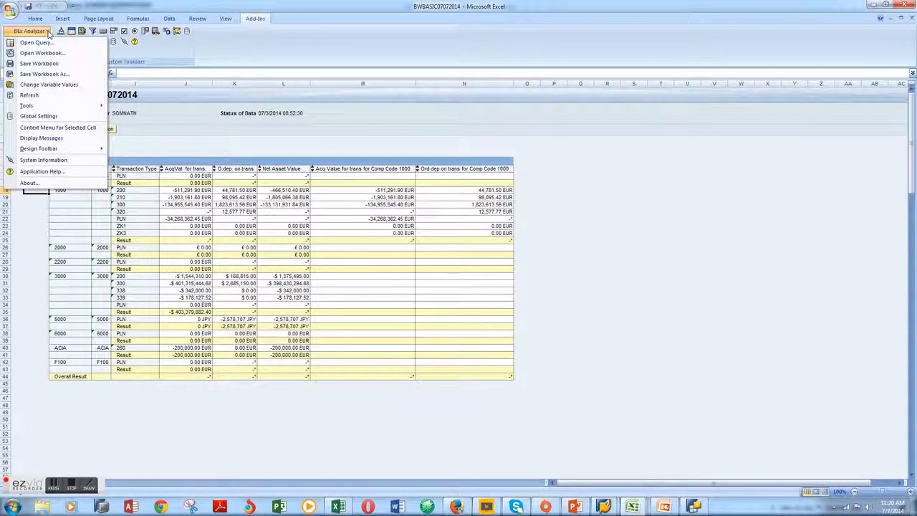
click(36, 43)
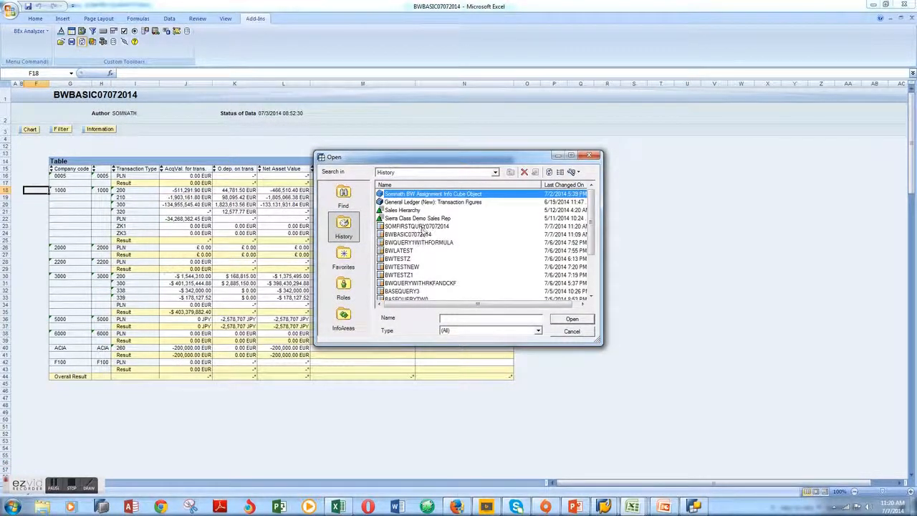
double_click(422, 227)
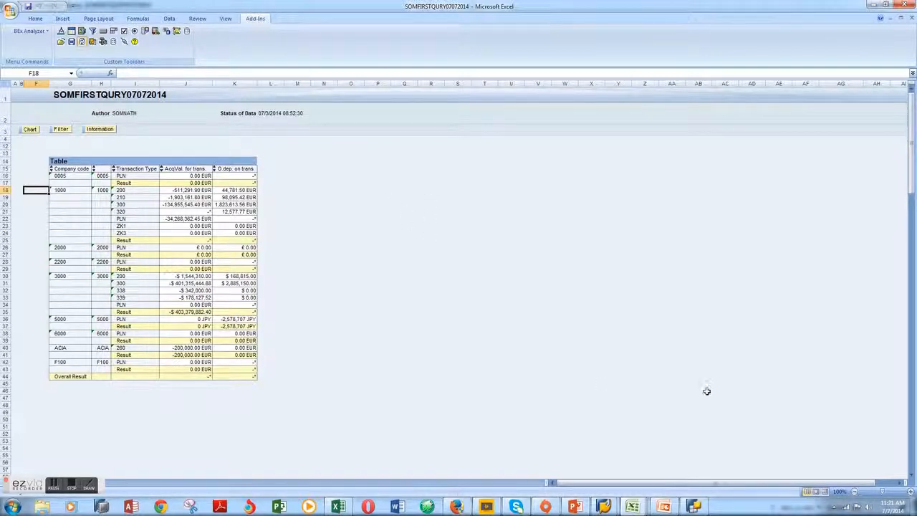
Switch back to BEx Query Designer, open the existing query BWBASIC07072014 and show its rows and columns
mouse_move(696, 507)
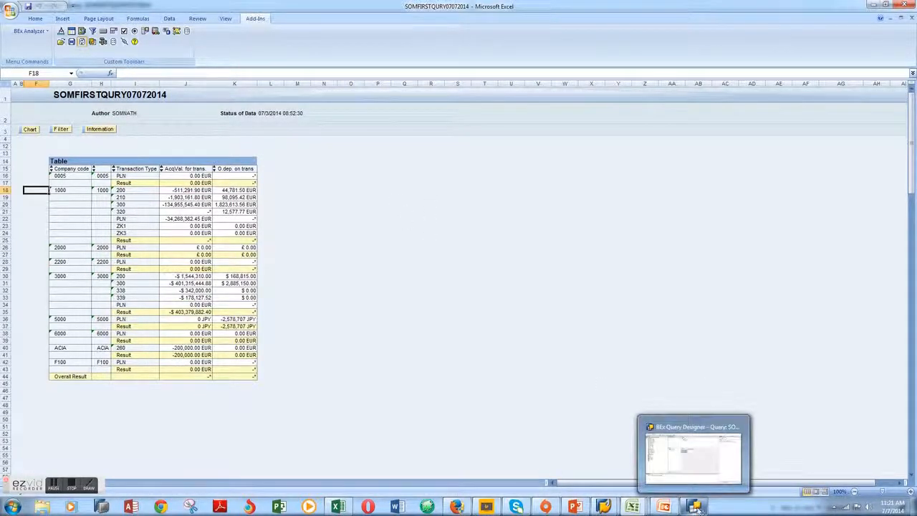
click(686, 459)
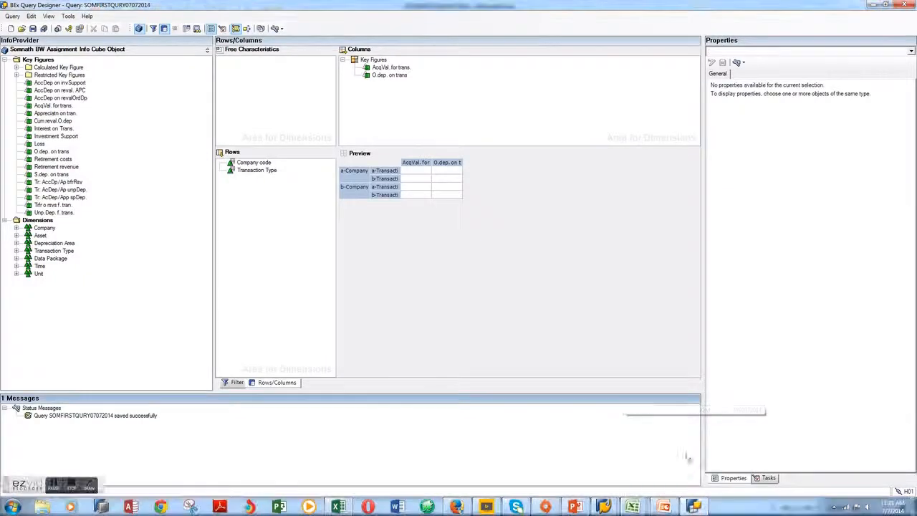
click(13, 16)
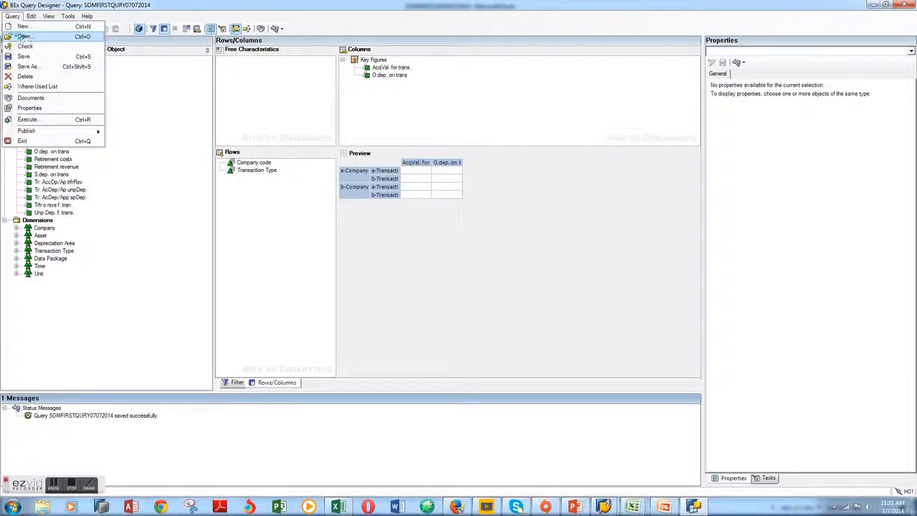
click(25, 36)
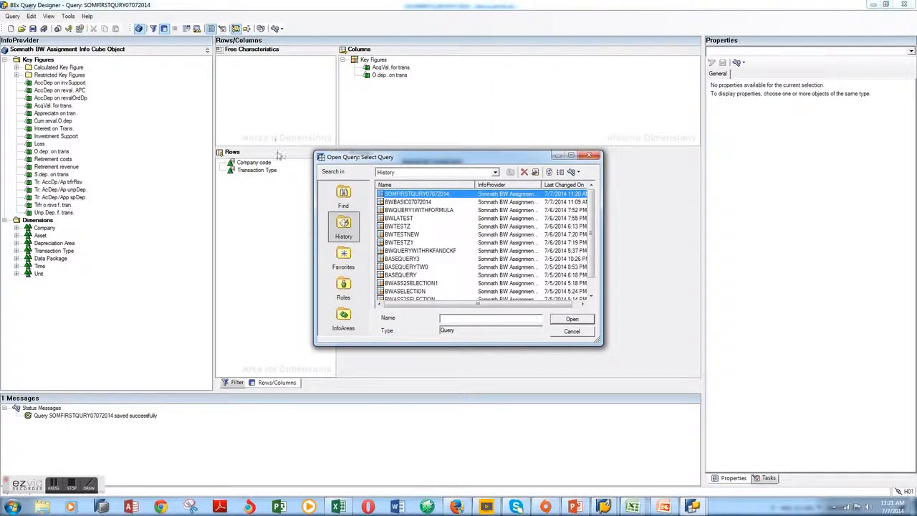
double_click(421, 208)
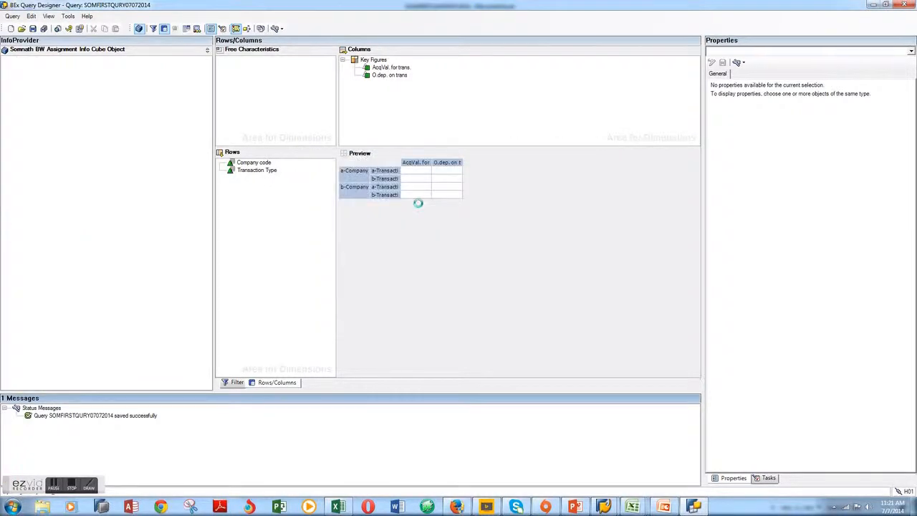
click(273, 382)
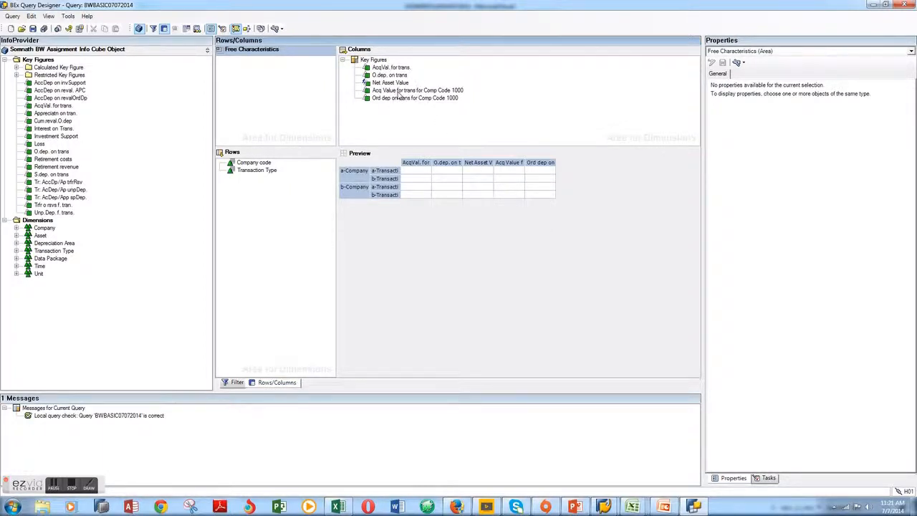
Examine the key figure and company code restriction in the Acq Value for trans for Comp Code 1000 selection
click(397, 93)
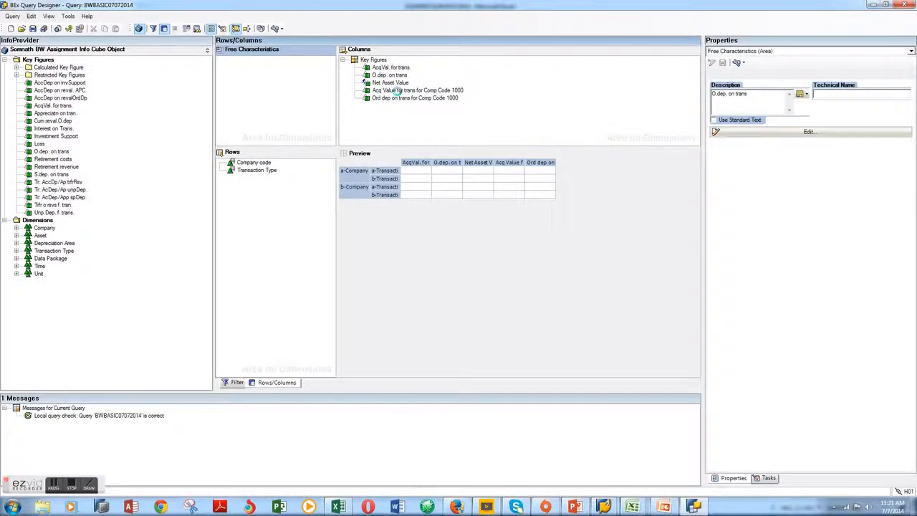
double_click(396, 91)
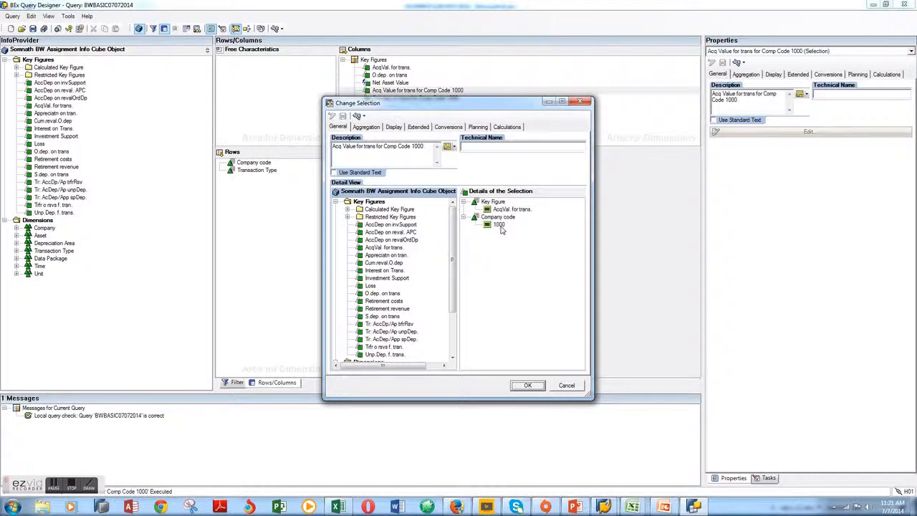
drag(453, 271, 454, 297)
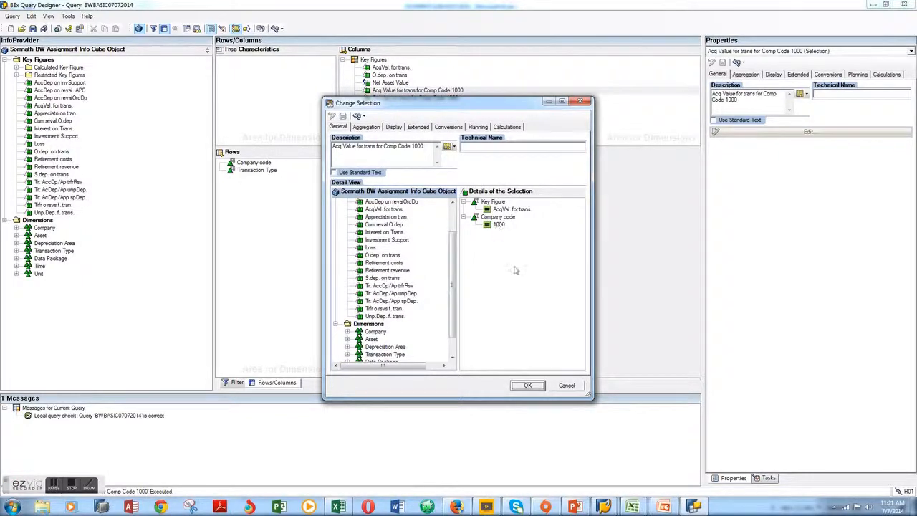
click(527, 385)
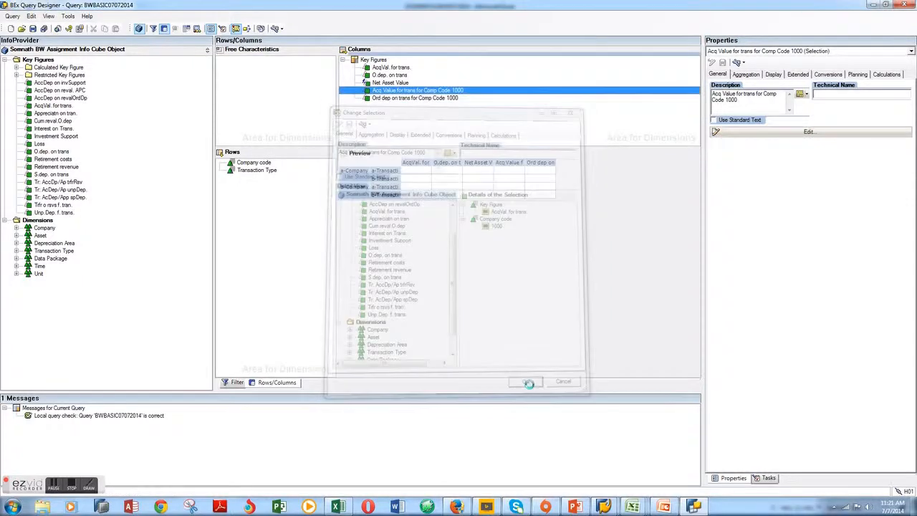
Examine the definitions of the Ord dep on trans for Comp Code 1000 selection and the Net Asset Value formula
double_click(429, 98)
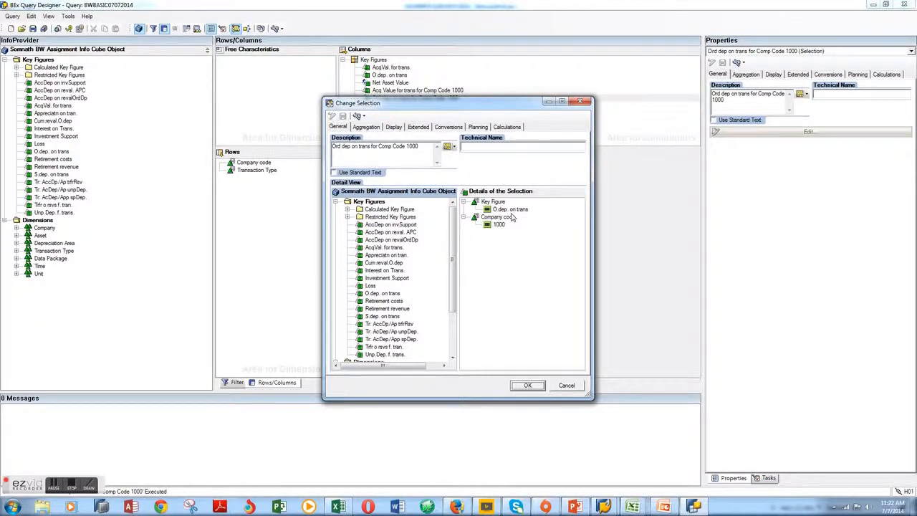
click(528, 386)
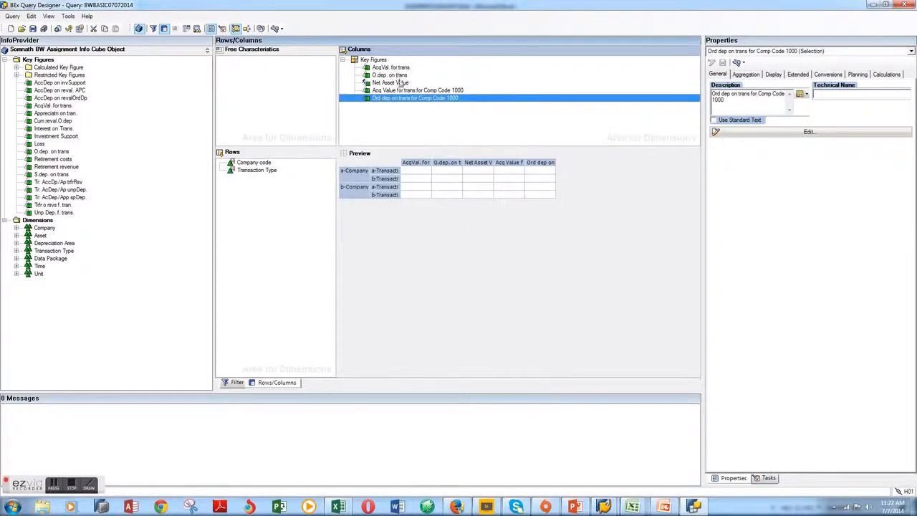
double_click(400, 82)
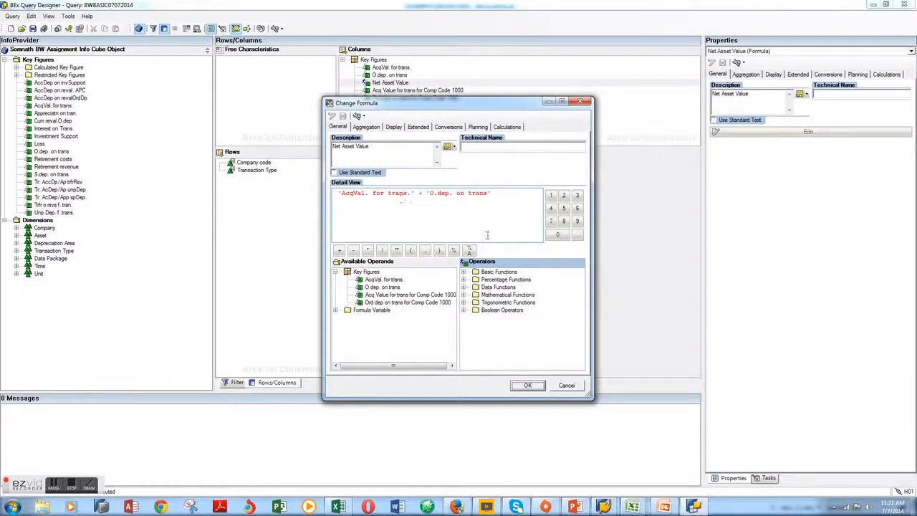
click(527, 387)
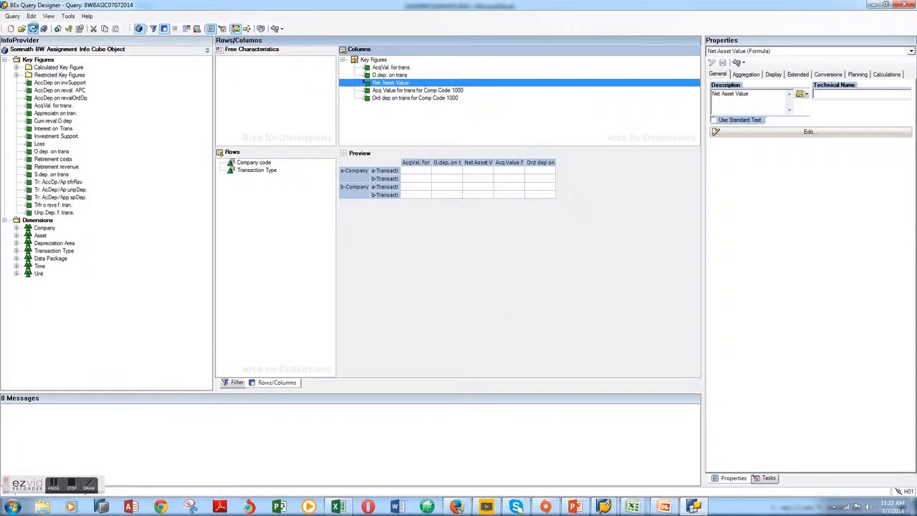
Save the query, switch to the SOMFIRSTQURY07072014 workbook in Excel and open the query BWBASIC07072014 with BEx Analyzer
click(32, 29)
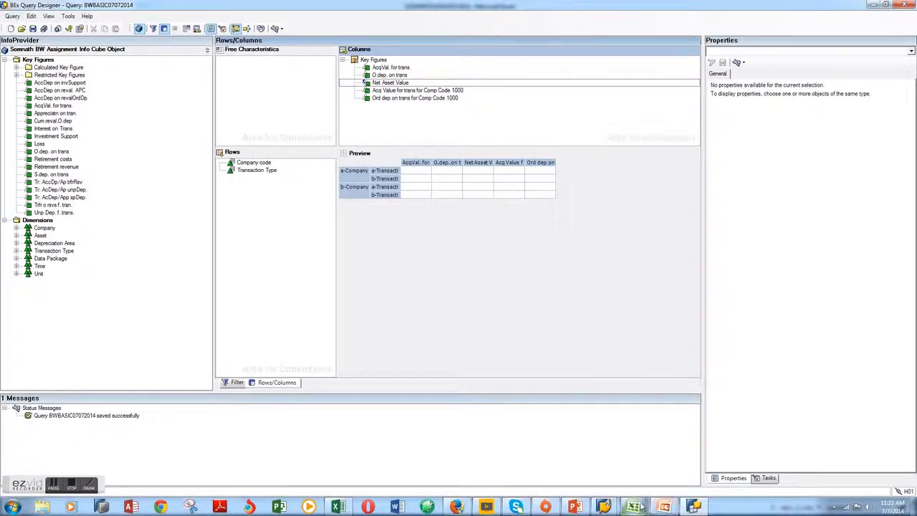
mouse_move(641, 507)
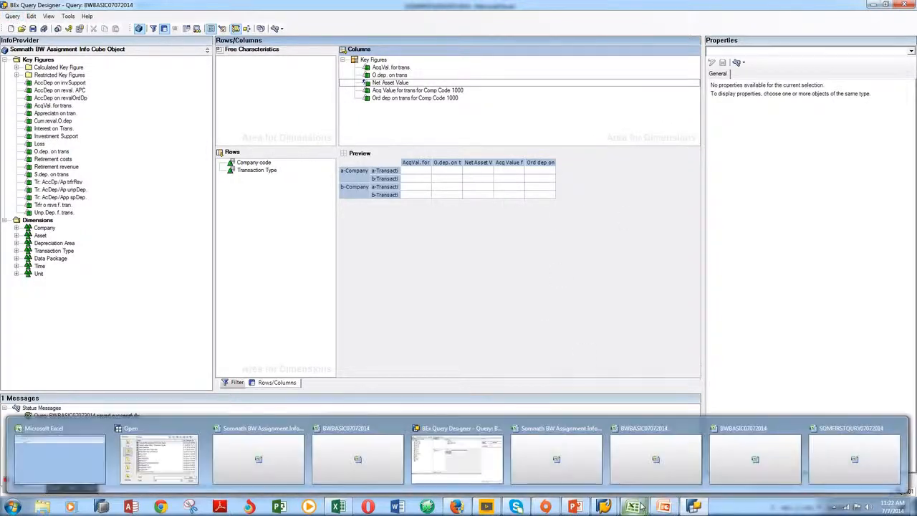
click(833, 451)
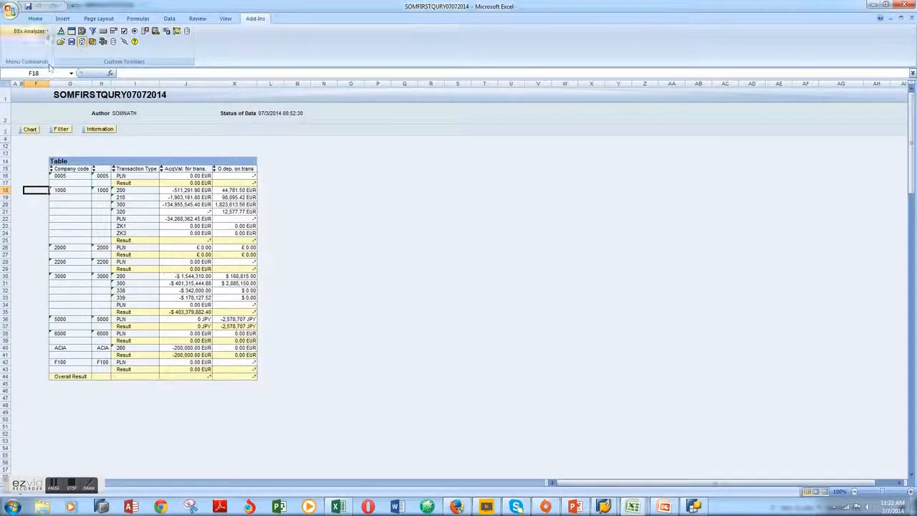
click(43, 32)
click(36, 42)
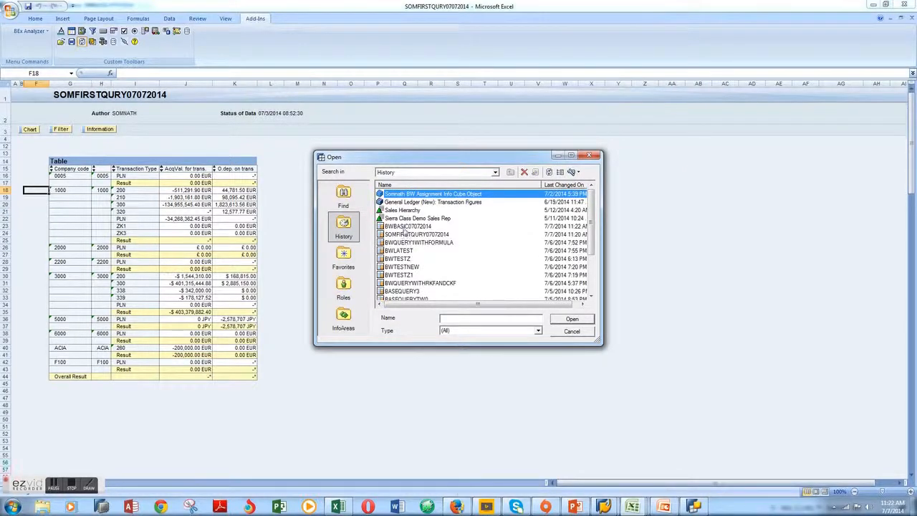
double_click(404, 226)
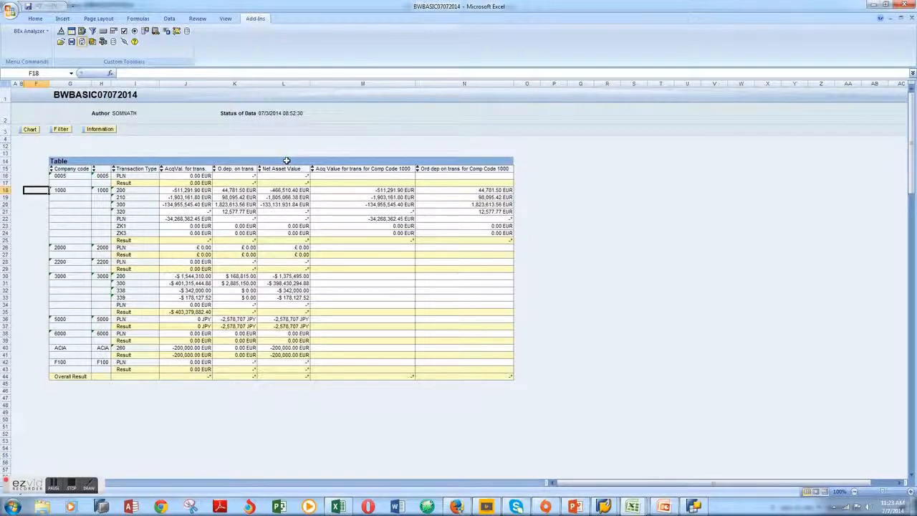
Switch back to BEx Query Designer, create a new query on the BW Assignment Info Cube Object and show its rows and columns
mouse_move(695, 507)
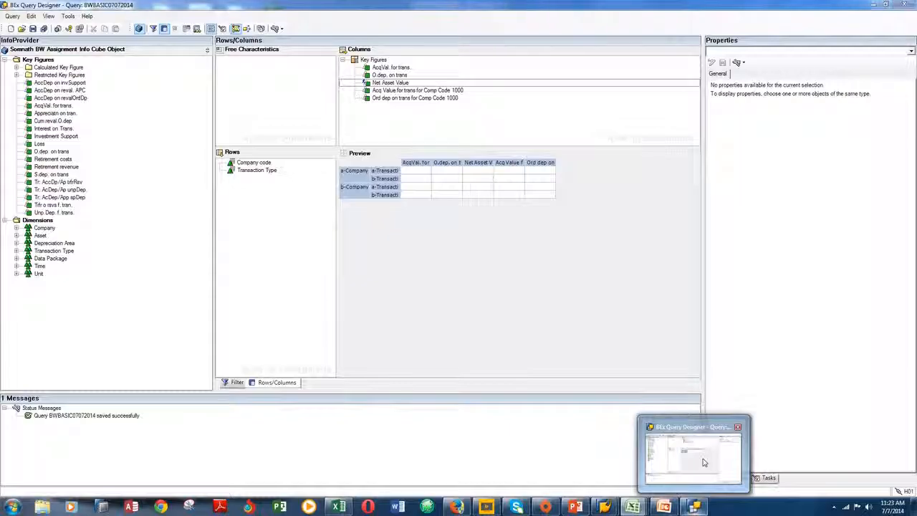
click(703, 463)
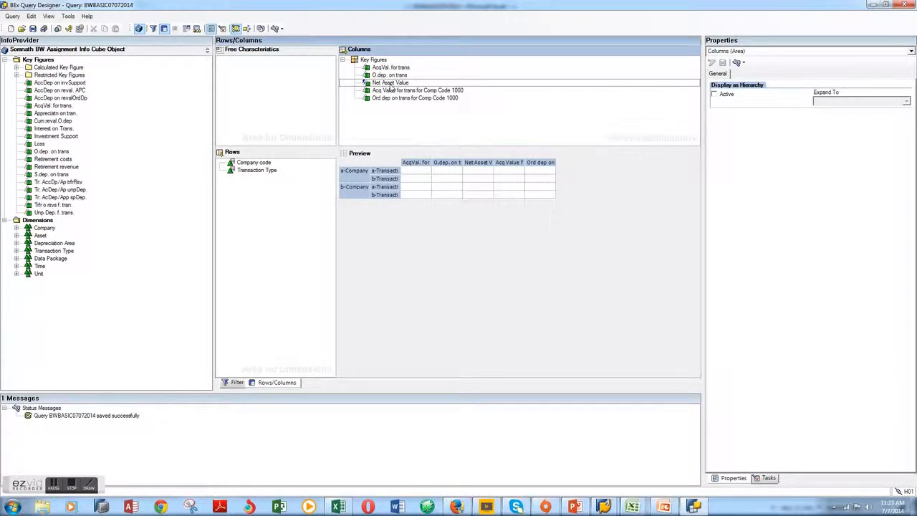
click(14, 16)
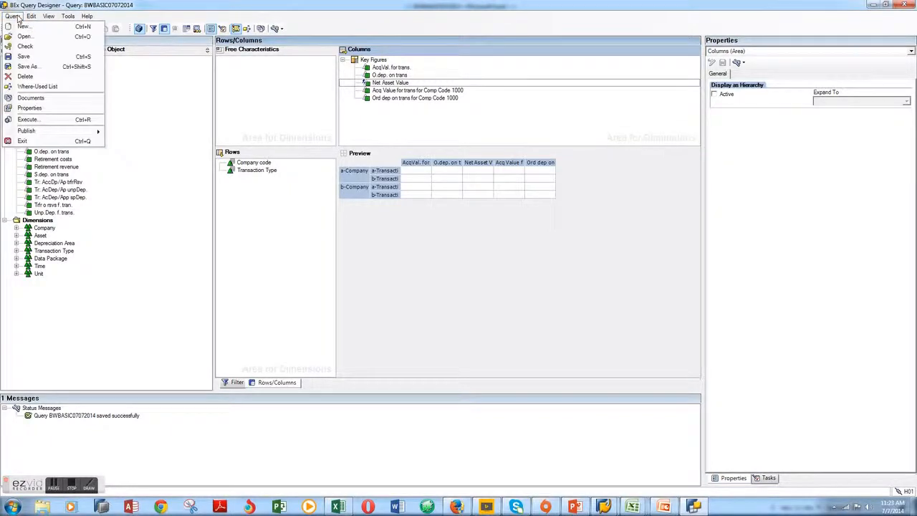
click(20, 27)
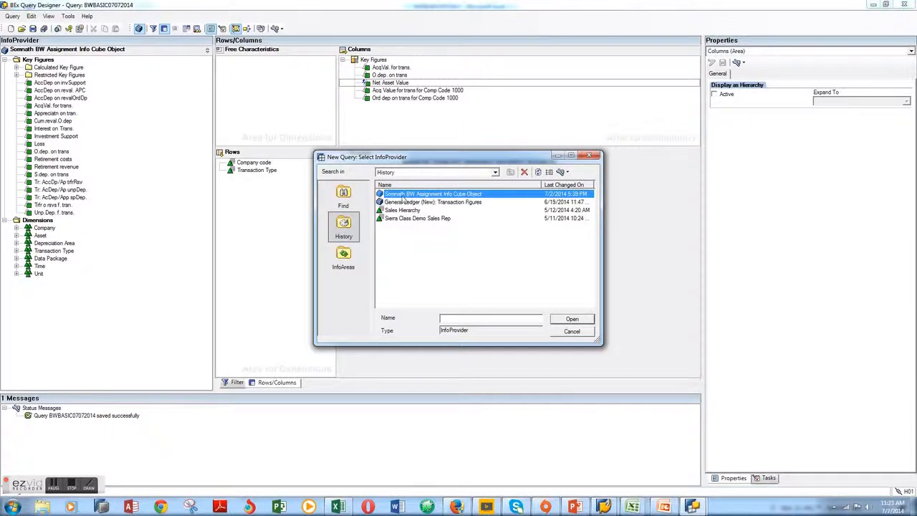
double_click(407, 195)
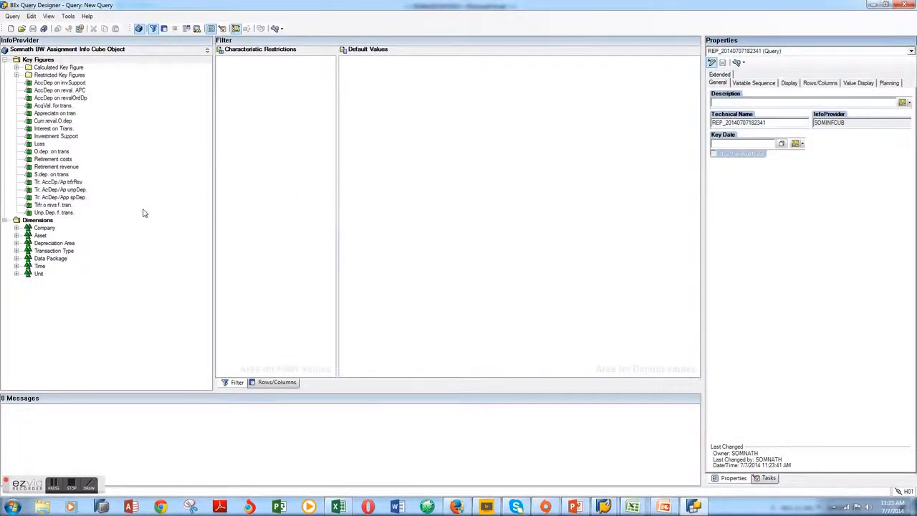
click(276, 382)
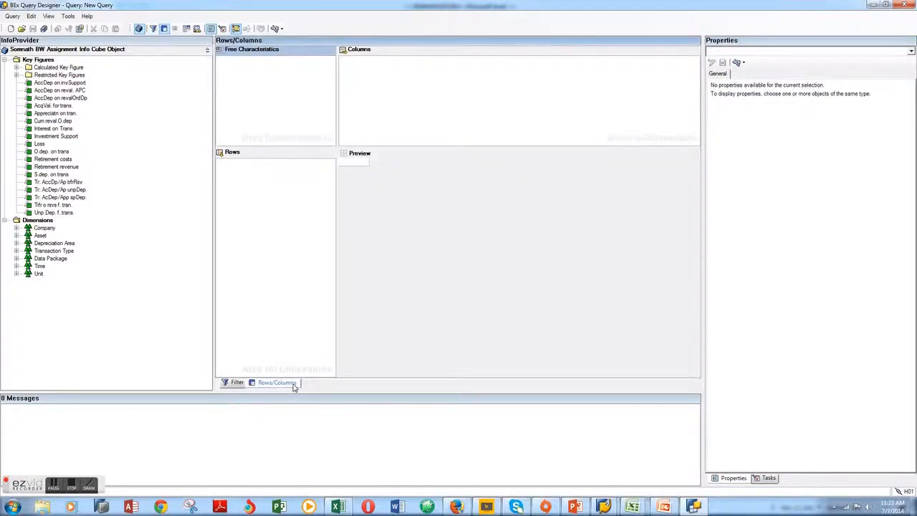
Add the Company code and Transaction Type characteristics from the Company and Transaction Type dimensions to the query's rows
click(43, 229)
click(43, 229)
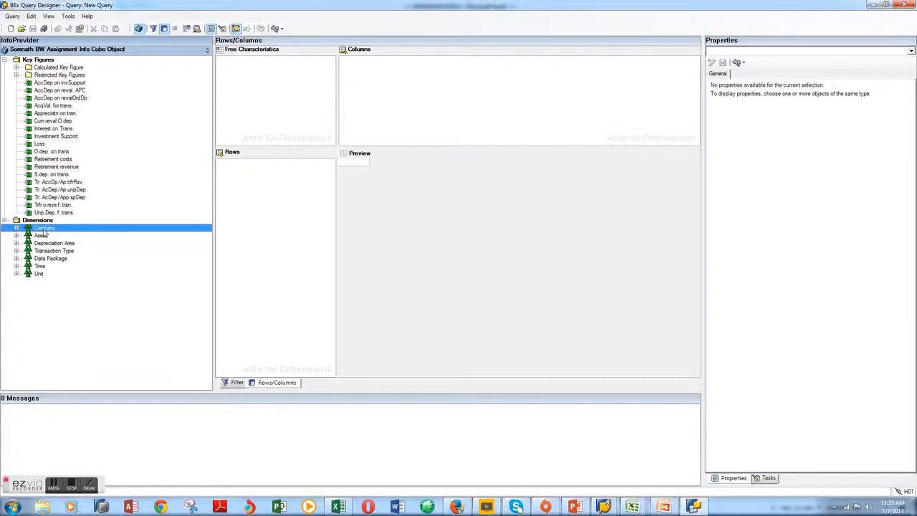
double_click(41, 230)
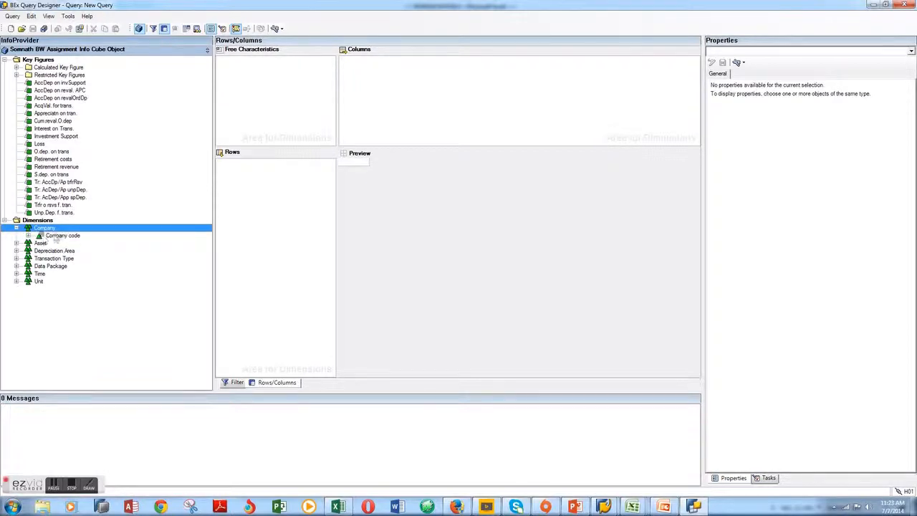
drag(55, 237, 256, 167)
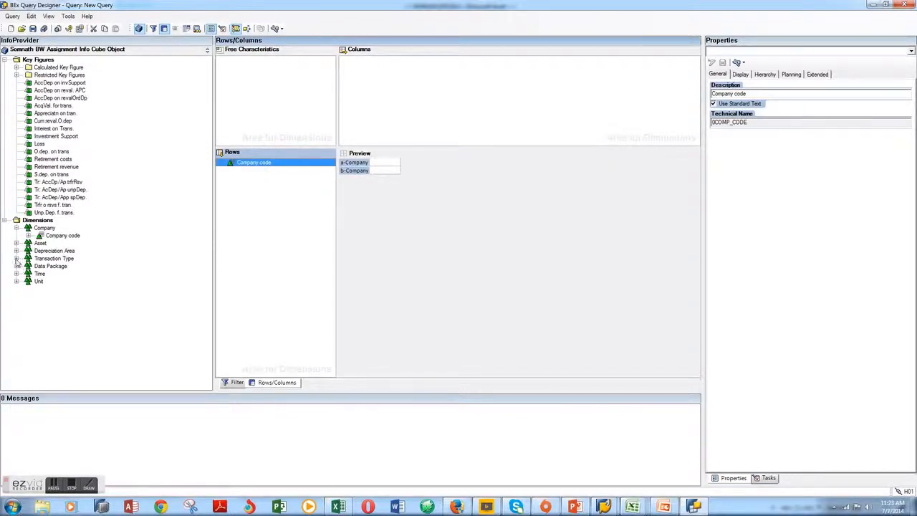
click(17, 259)
click(48, 267)
drag(48, 266, 260, 177)
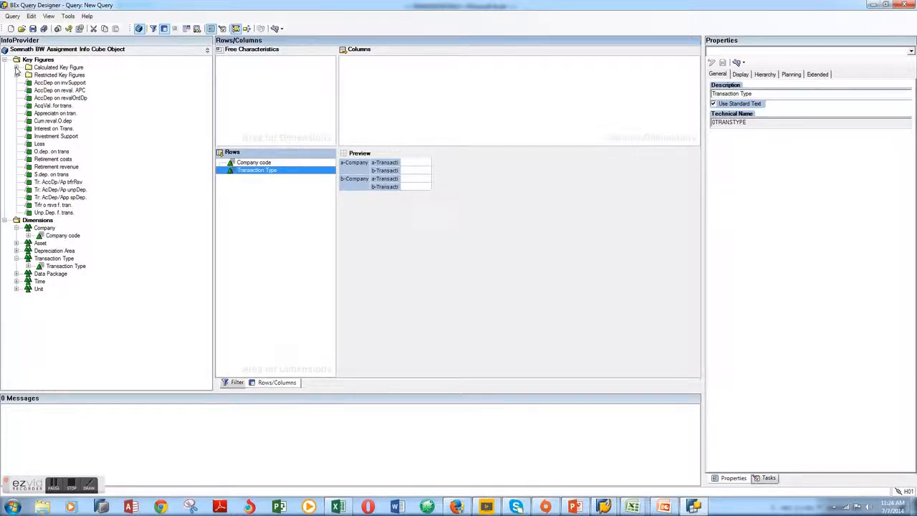
Add the restricted key figures Acq Val for trans for Comp Code 1000 and Ord. Dep for trans for Comp Code 1000 to the columns
click(16, 67)
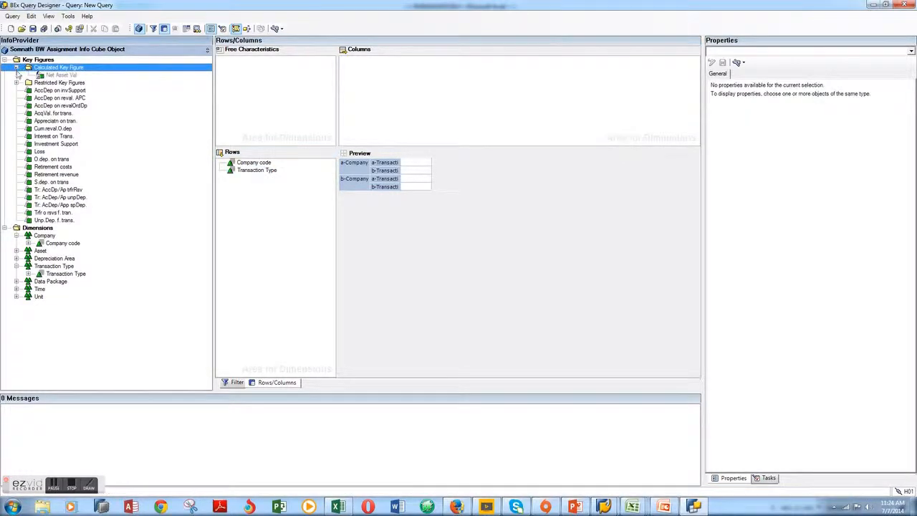
click(16, 82)
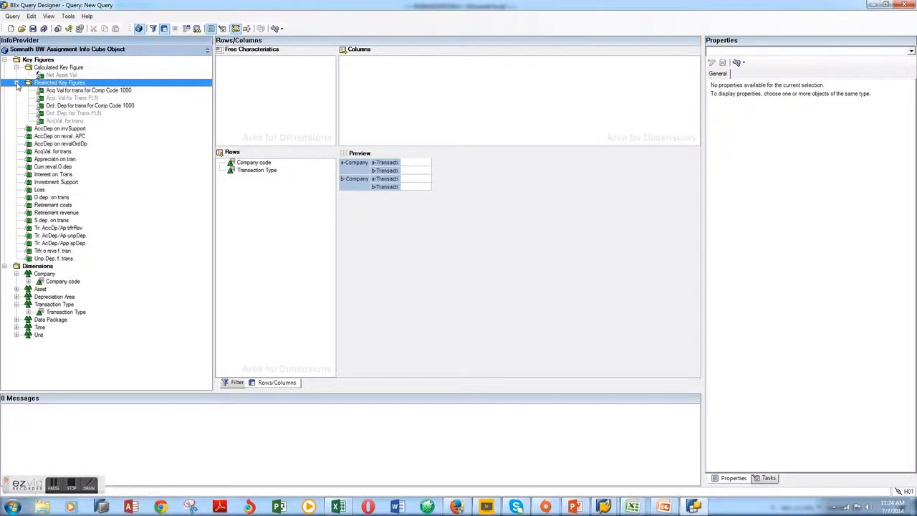
click(65, 91)
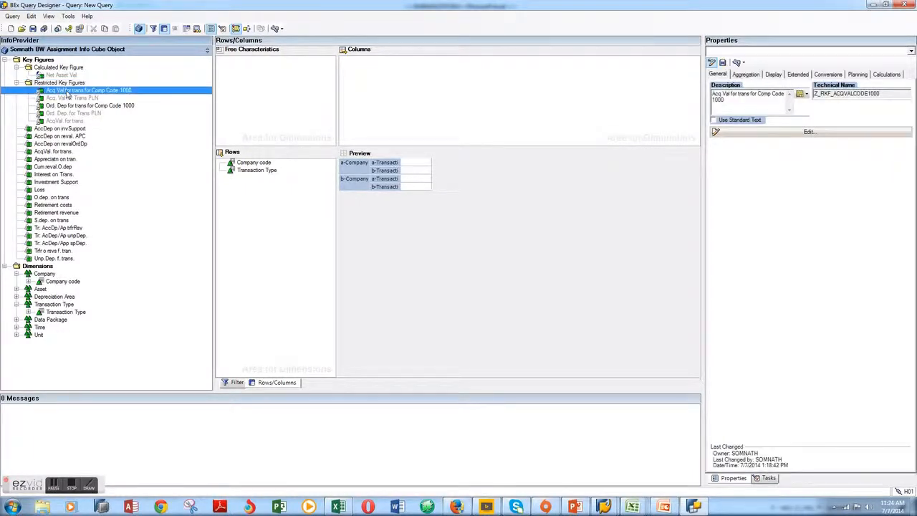
drag(67, 93, 408, 54)
drag(98, 95, 400, 64)
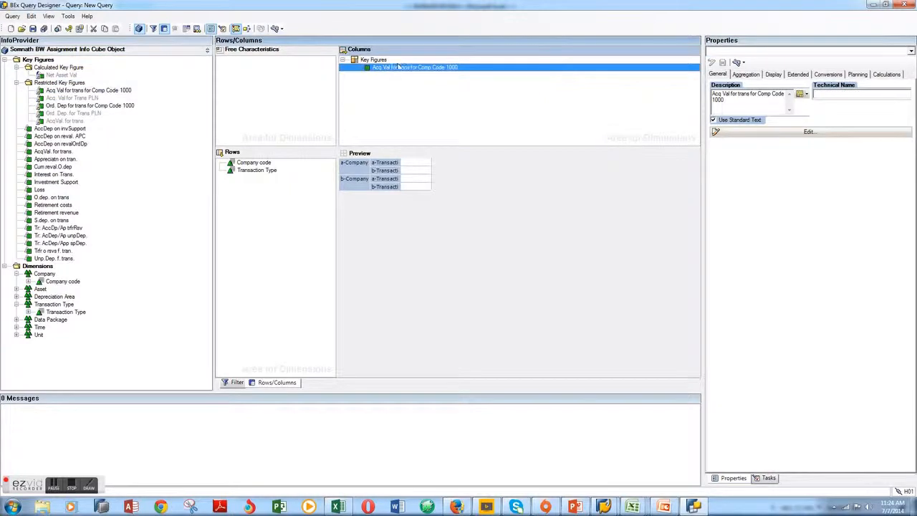
click(122, 107)
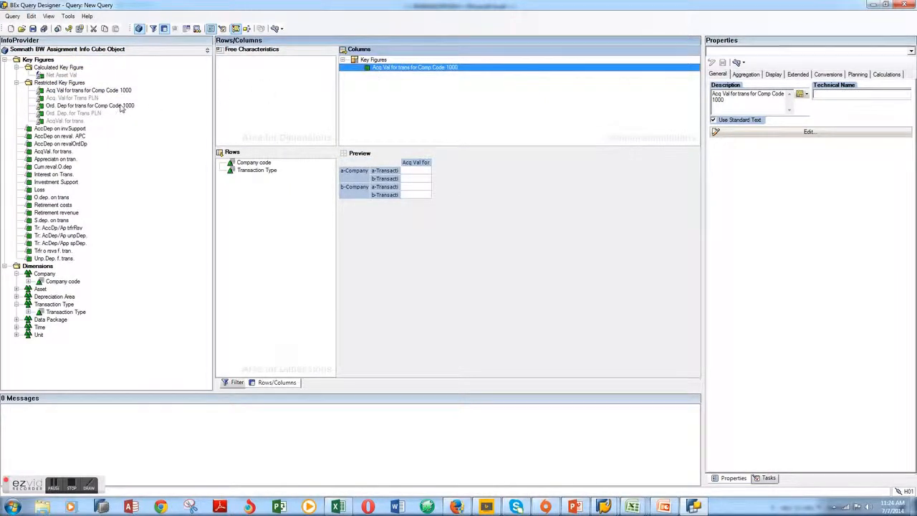
drag(125, 108, 388, 83)
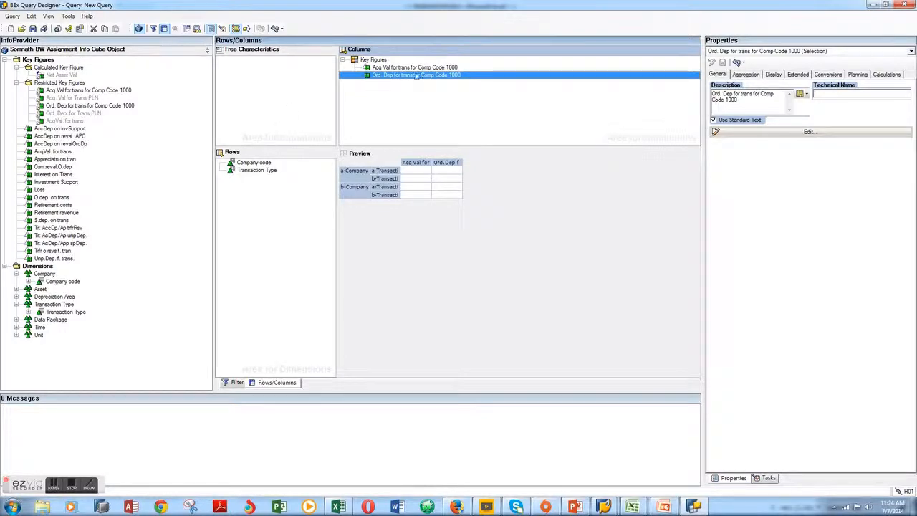
Save the query with the description SOMSECONDQURY07072014 in the Test folder under Favorites, keeping the proposed technical name
click(33, 29)
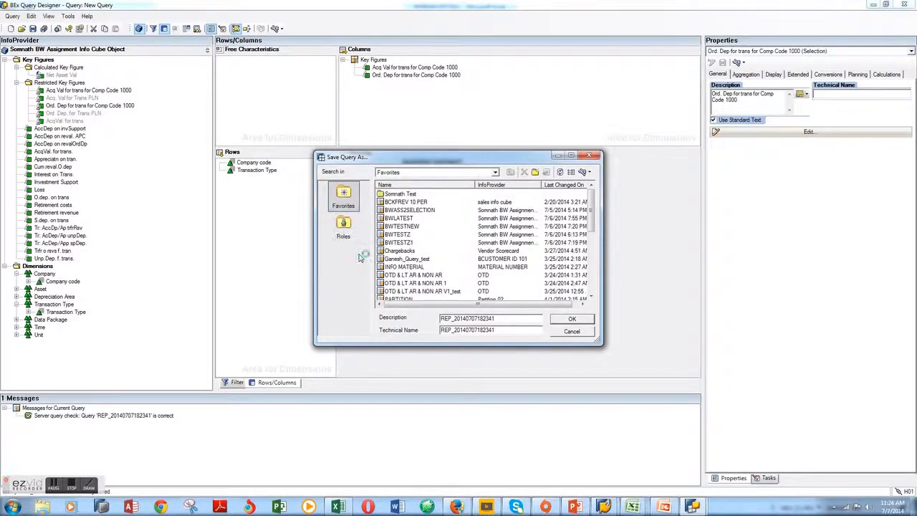
drag(497, 318, 438, 319)
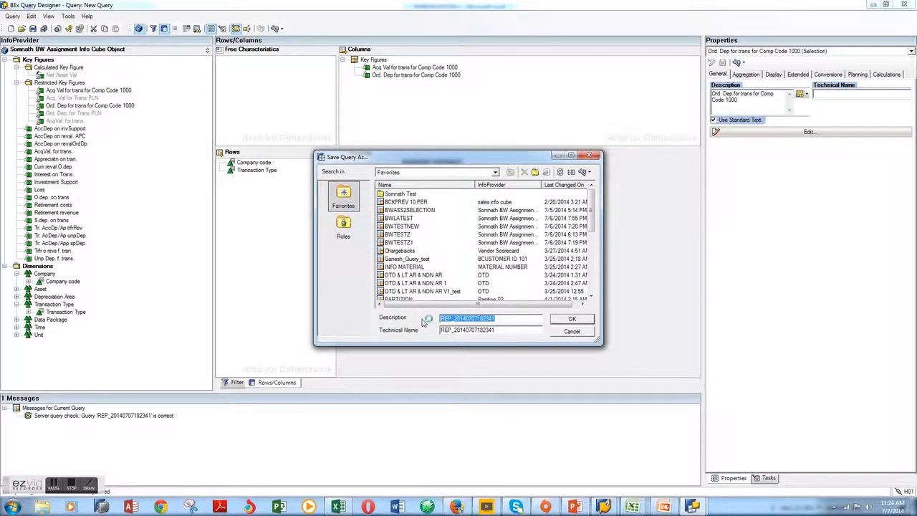
key(BackSpace)
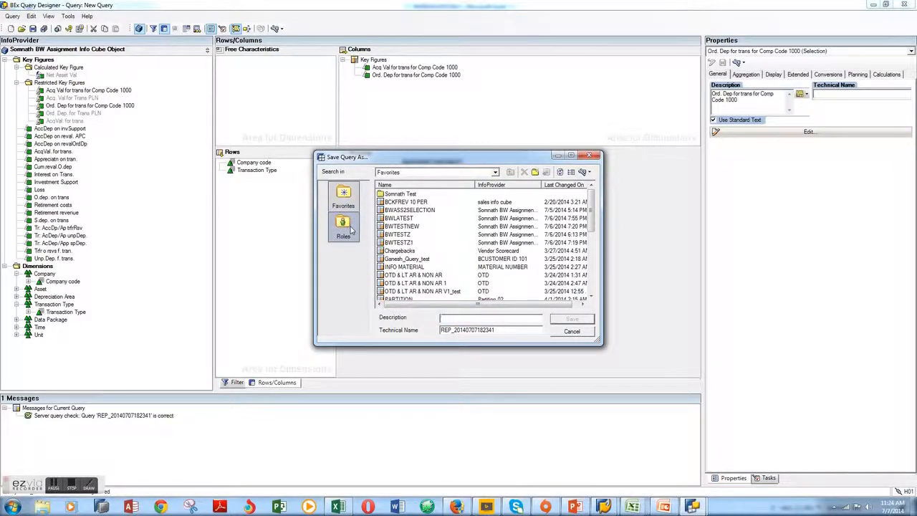
click(495, 173)
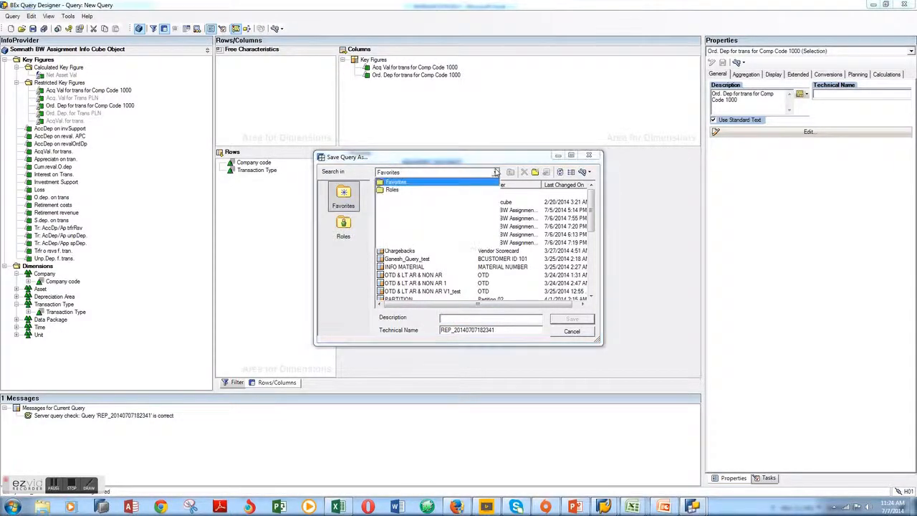
click(496, 173)
double_click(408, 197)
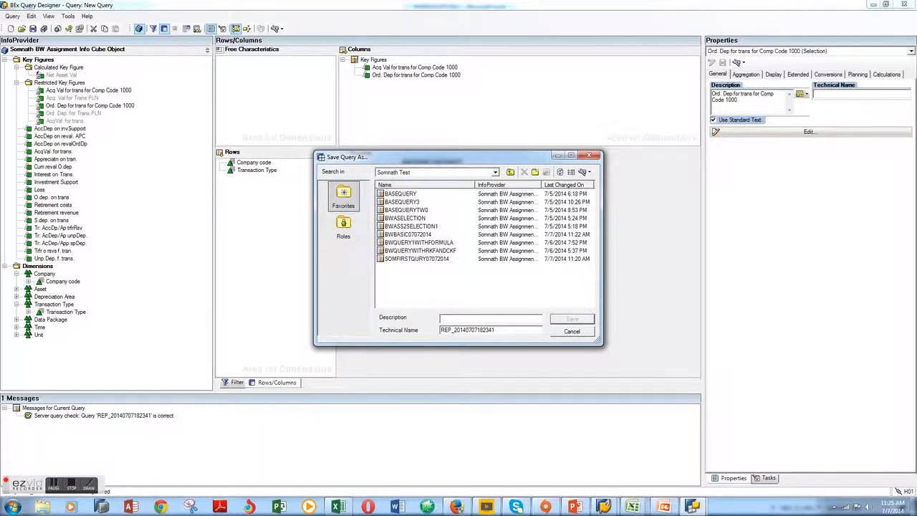
text(SOMSECONDQURY07072014)
click(579, 322)
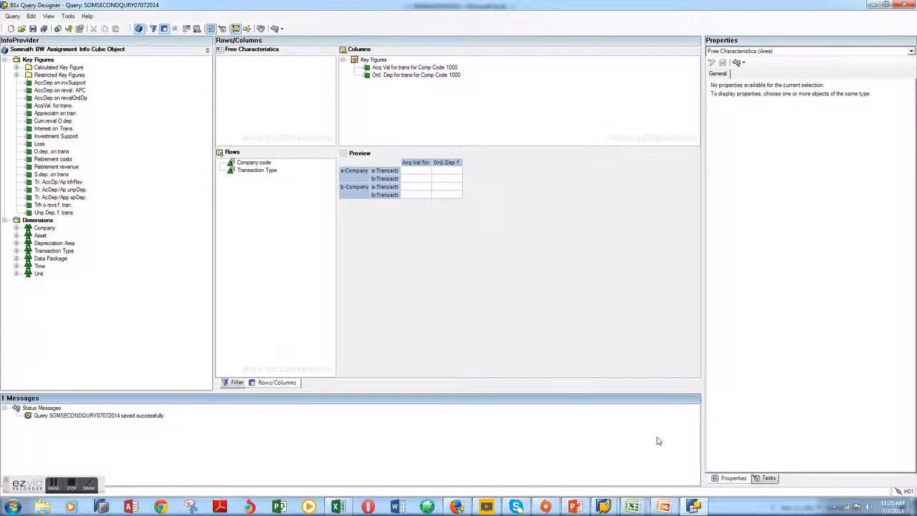
Switch to the BEx Analyzer workbook in Excel that shows the BWBASIC07072014 results
mouse_move(699, 506)
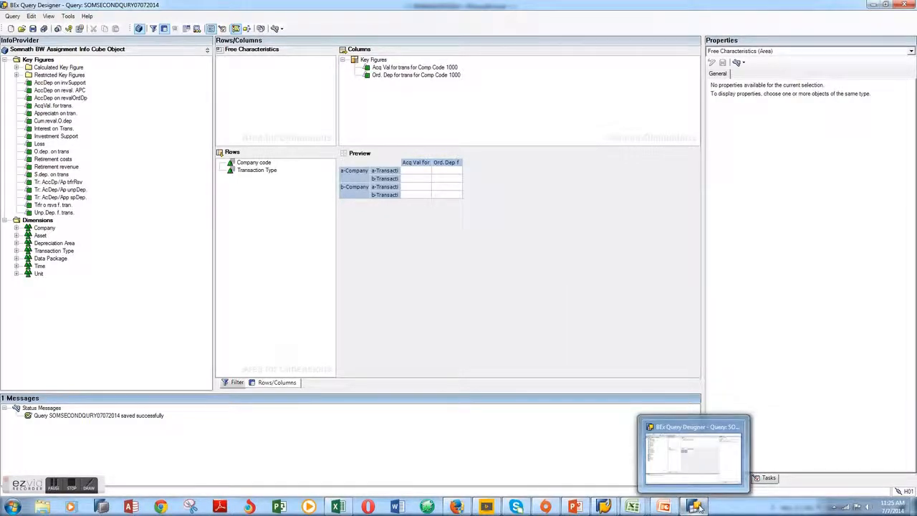
mouse_move(632, 506)
click(859, 450)
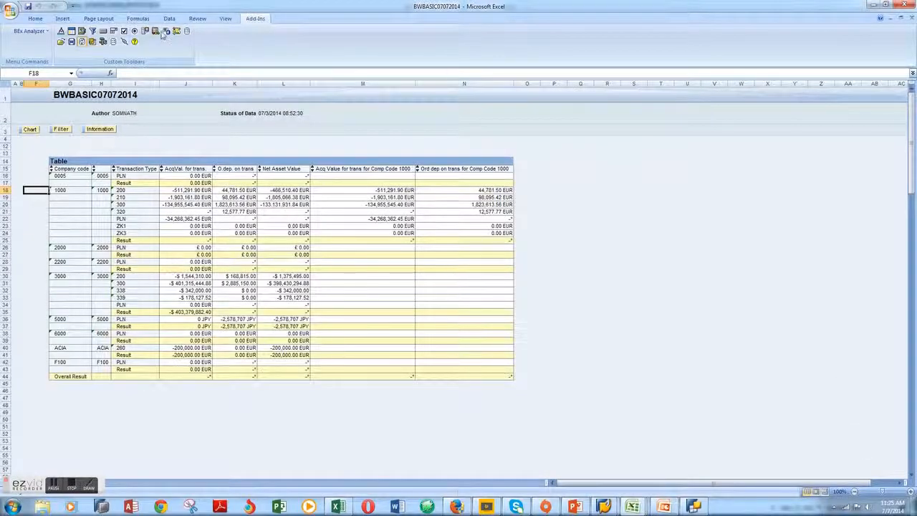
Open the BW Assignment Info Cube Object from the history in BEx Analyzer
click(28, 31)
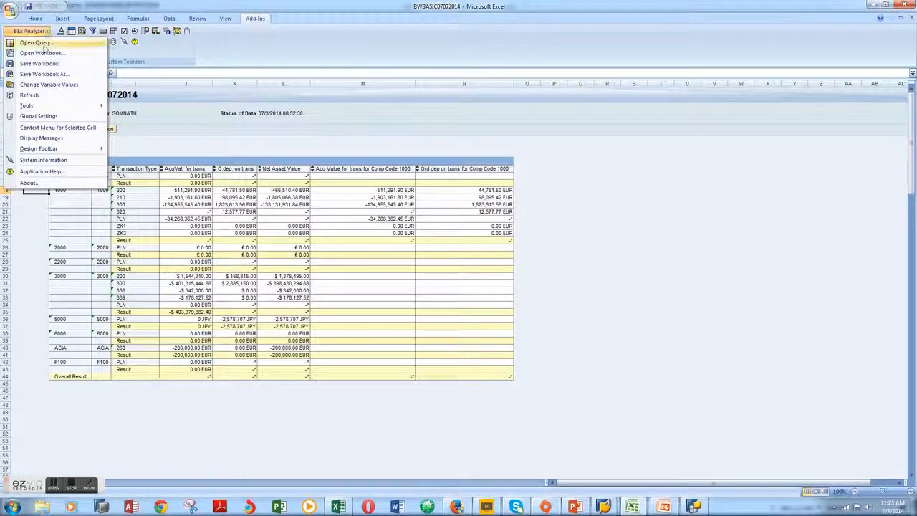
click(43, 45)
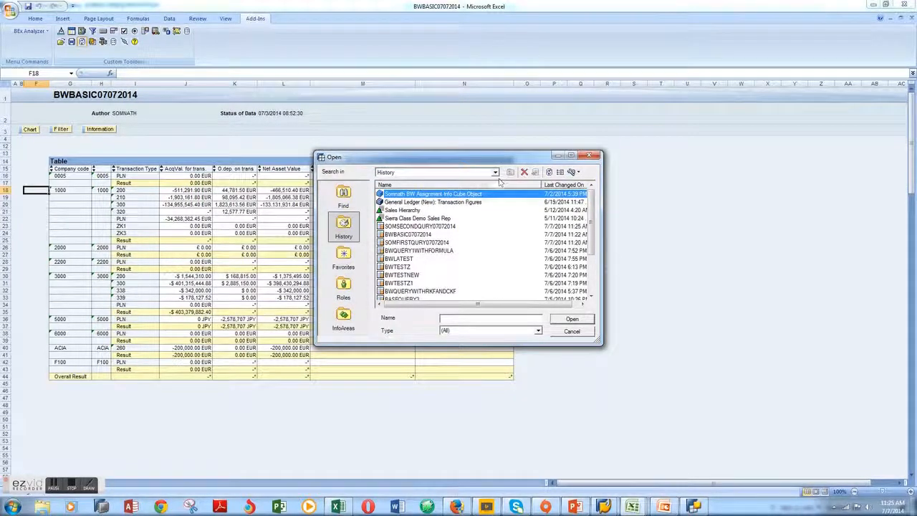
double_click(459, 195)
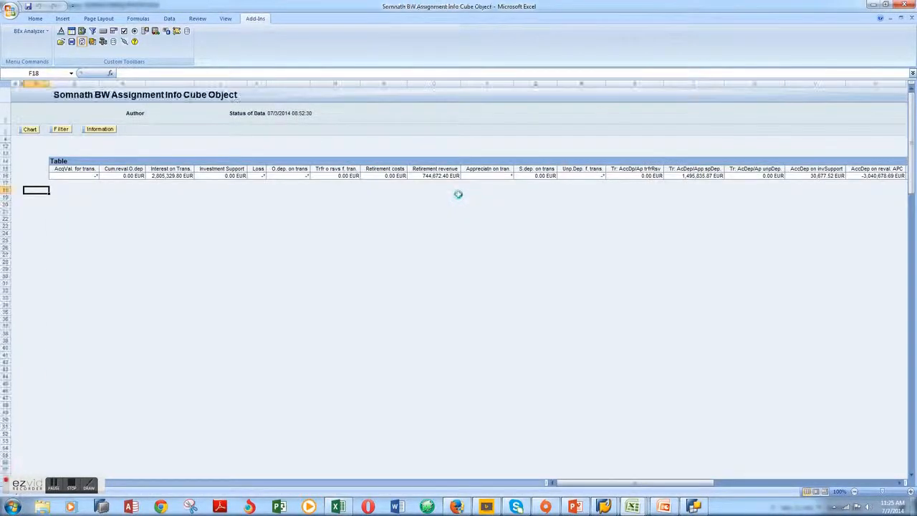
Run the query SOMSECONDQURY07072014 in the workbook by opening it from the history
click(46, 32)
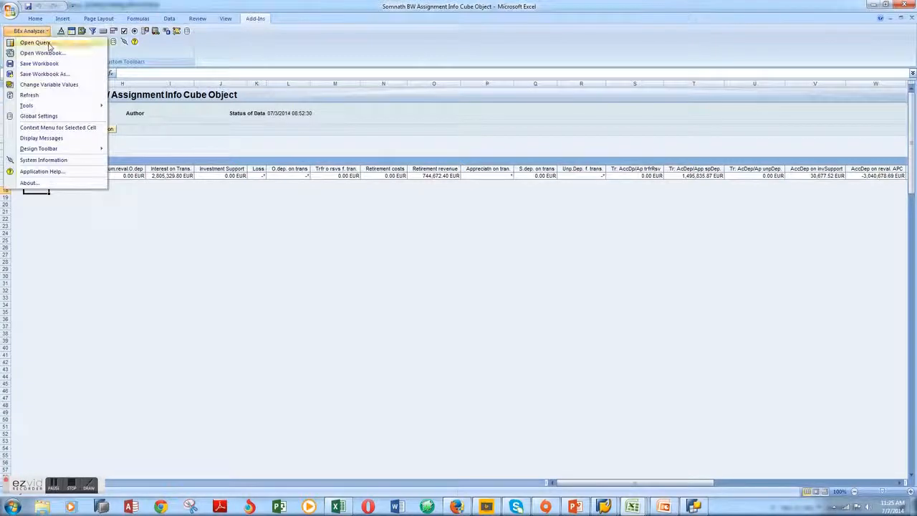
click(36, 42)
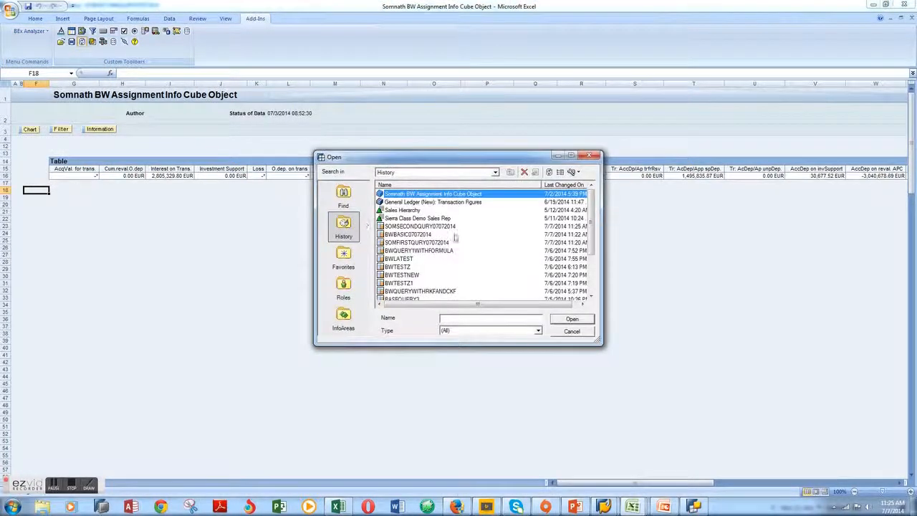
double_click(421, 226)
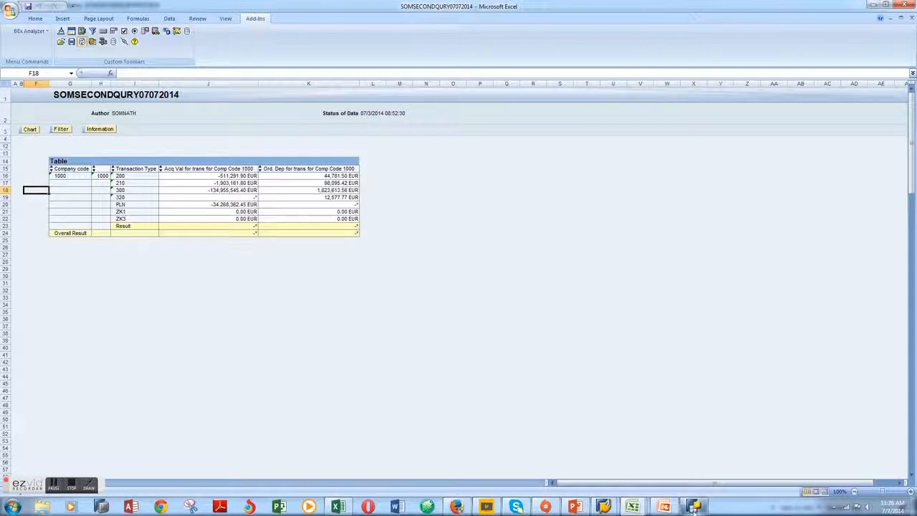
Return briefly to BEx Query Designer, switch to the SAP BW BEX Queries presentation in PowerPoint and show its closing "Thank You for Watching!" slide
mouse_move(693, 508)
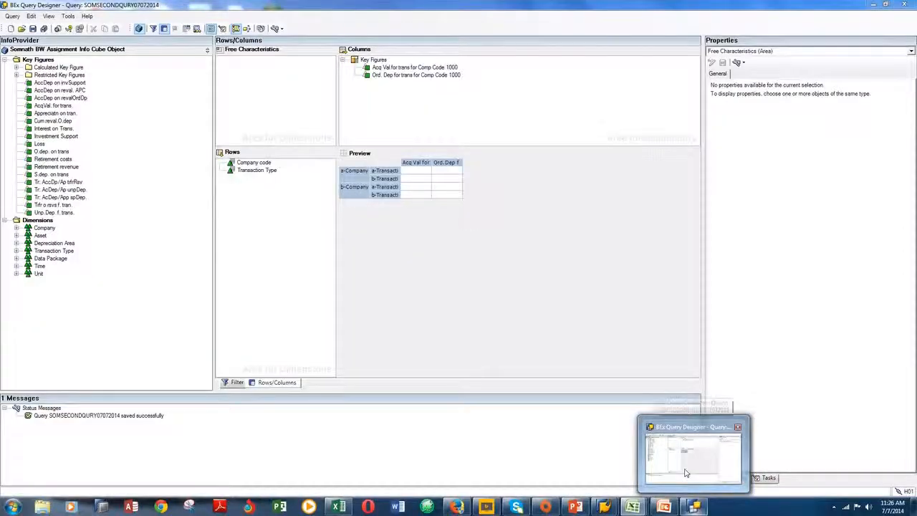
click(685, 473)
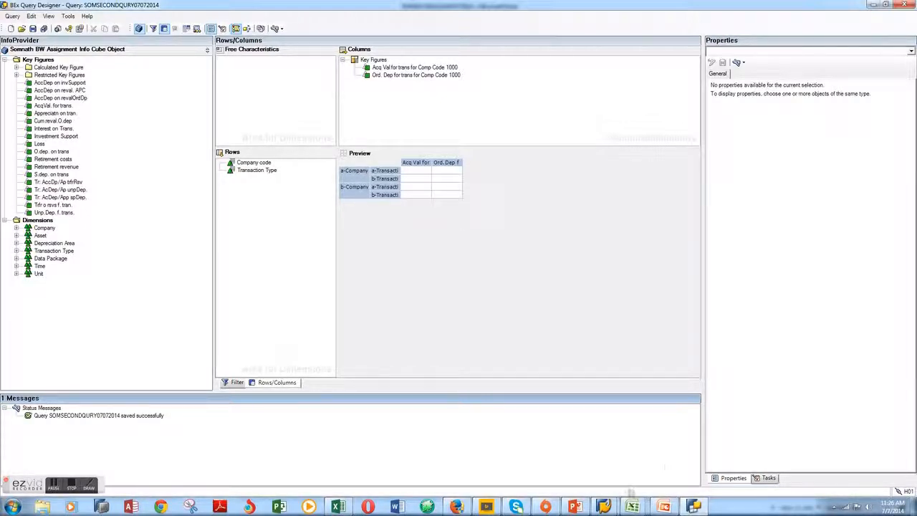
click(655, 508)
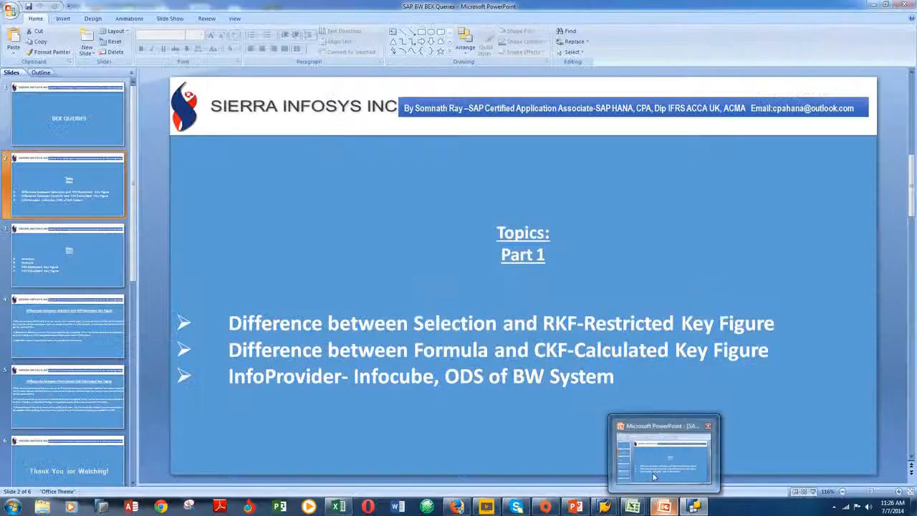
click(58, 465)
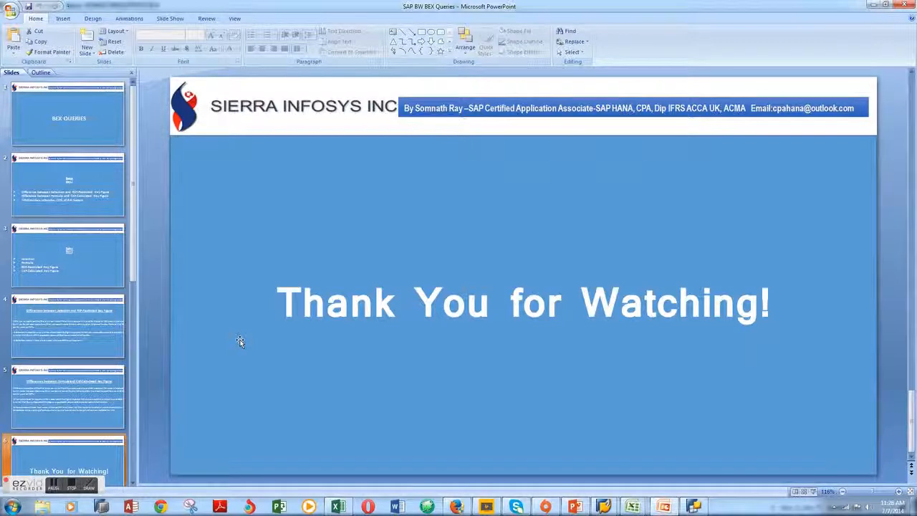